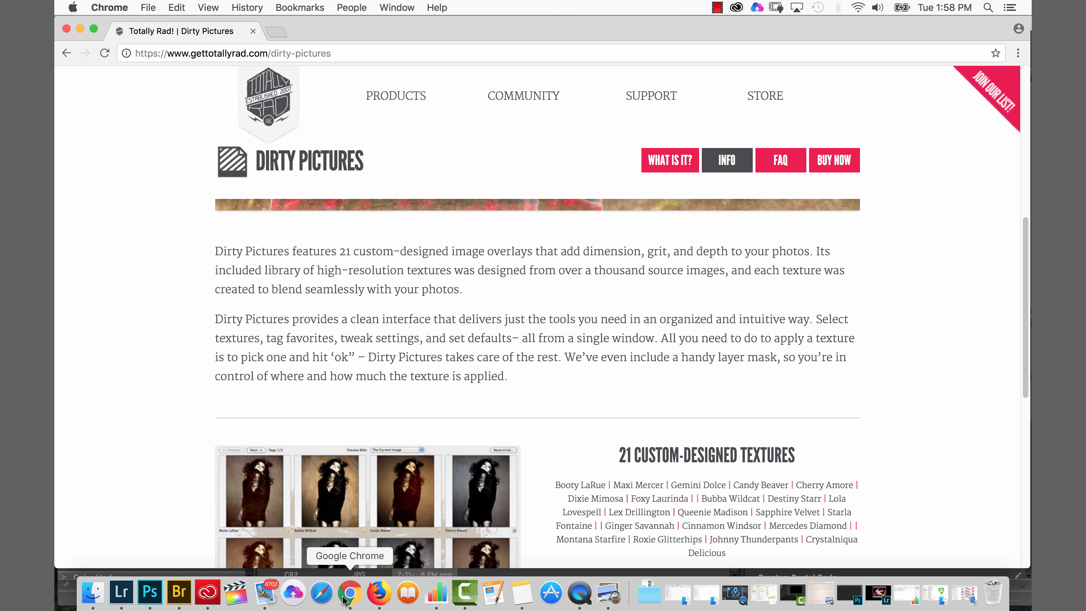
- Open Bridge and open the raw portrait photo in Camera Raw
{"action": "left_click", "coordinate": [175, 595]}
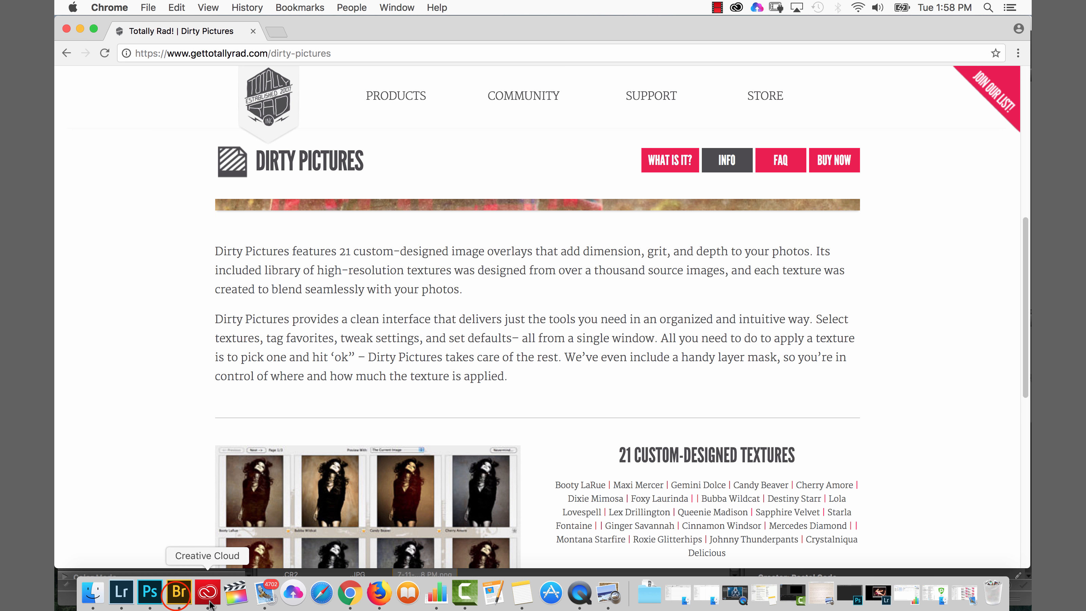
{"action": "left_click", "coordinate": [176, 597]}
{"action": "double_click", "coordinate": [301, 529]}
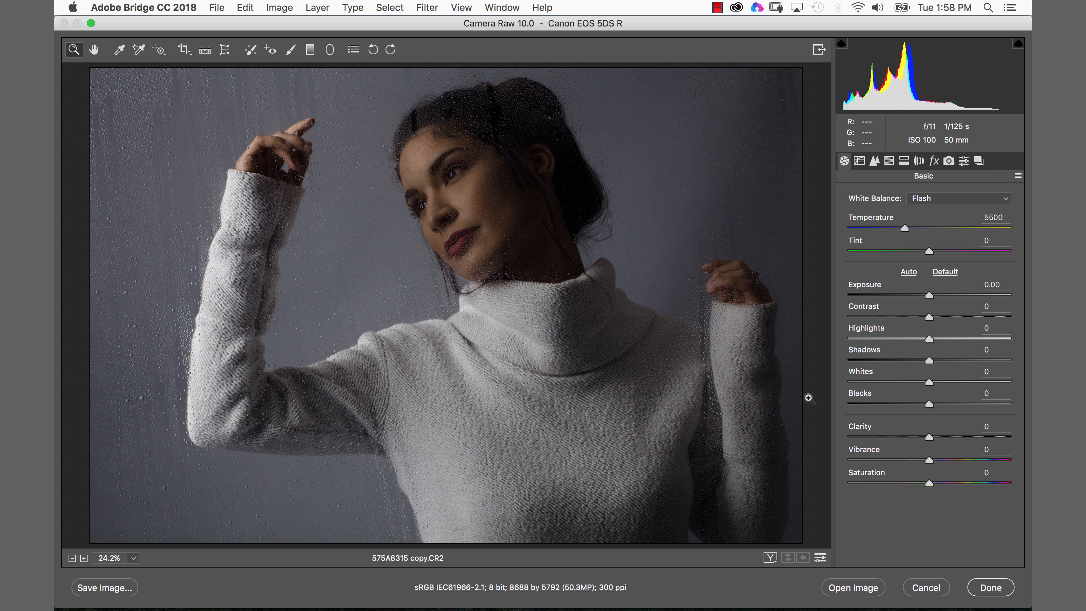
- Set Shadows to +71, Temperature to 5200, Exposure to +0.45 and Contrast to +13
{"action": "left_click", "coordinate": [929, 359]}
{"action": "left_click_drag", "start_coordinate": [930, 361], "coordinate": [987, 361]}
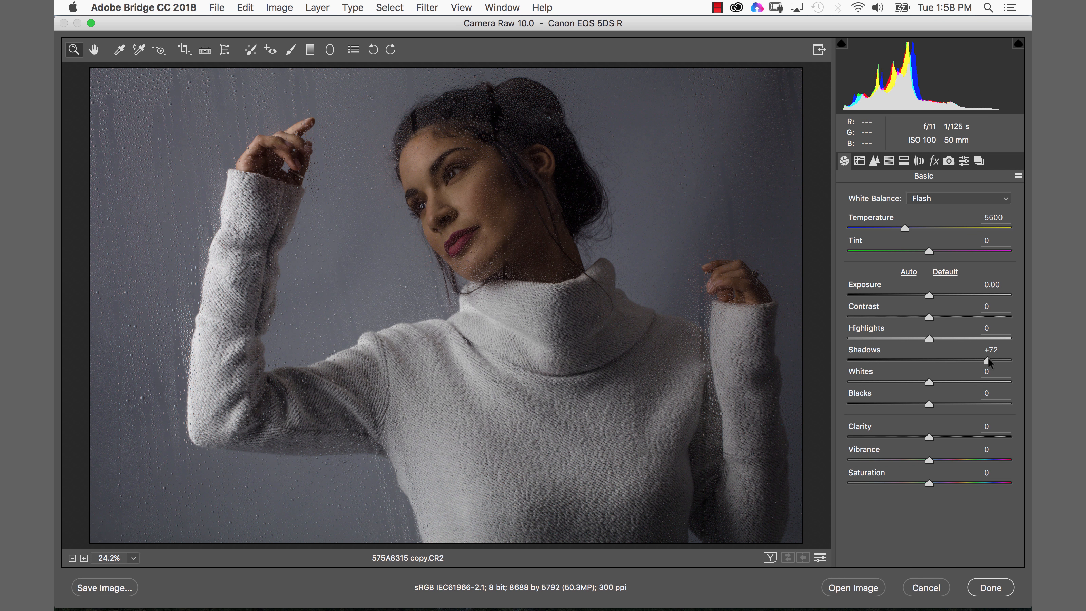
{"action": "left_click_drag", "start_coordinate": [987, 359], "coordinate": [988, 358]}
{"action": "left_click_drag", "start_coordinate": [905, 228], "coordinate": [900, 229]}
{"action": "left_click_drag", "start_coordinate": [929, 295], "coordinate": [939, 317]}
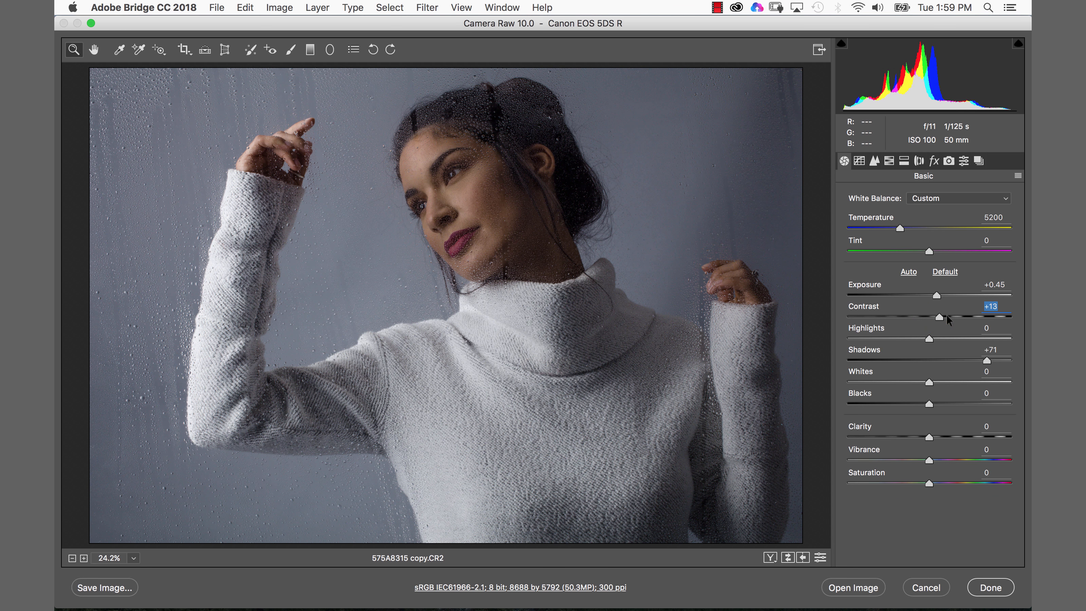
- Set Whites to +20, Blacks to -4, Tint to +12, Clarity to -6 and Vibrance to +6
{"action": "left_click_drag", "start_coordinate": [929, 381], "coordinate": [925, 404]}
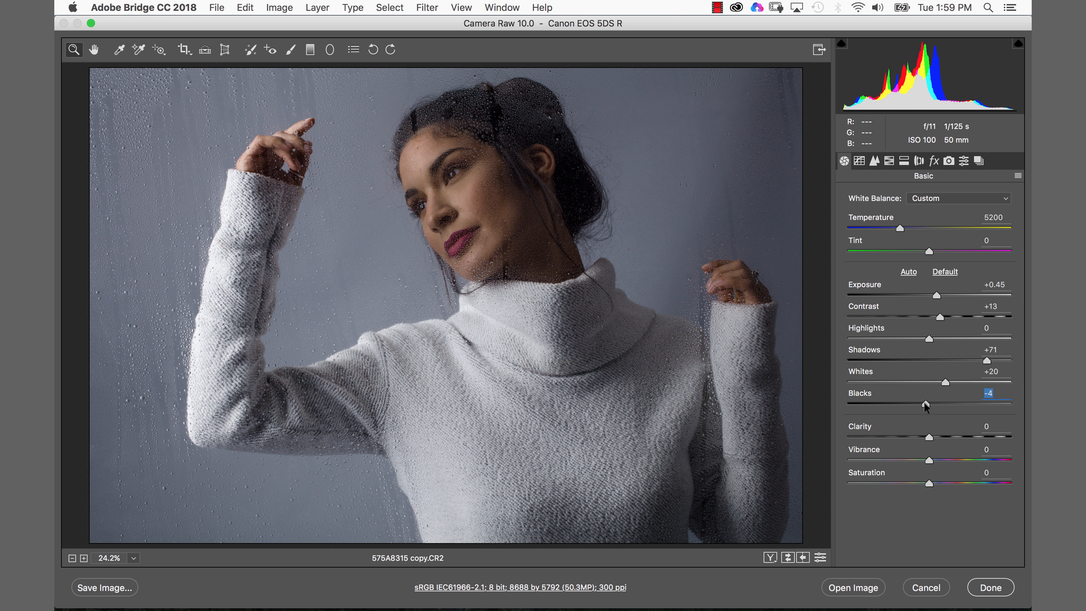
{"action": "left_click_drag", "start_coordinate": [924, 251], "coordinate": [942, 252]}
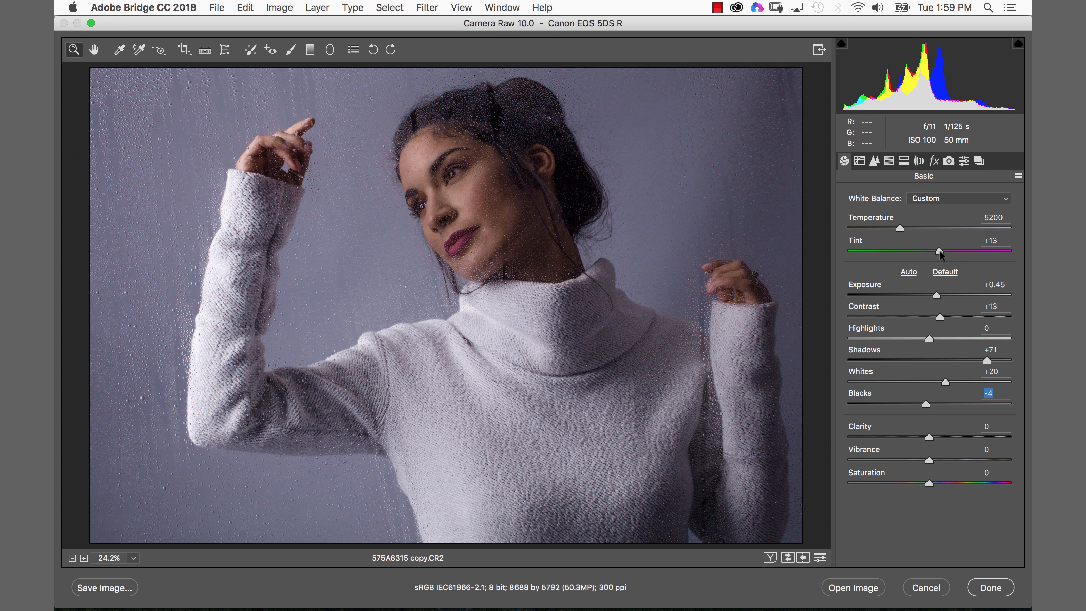
{"action": "left_click", "coordinate": [940, 250]}
{"action": "left_click_drag", "start_coordinate": [929, 436], "coordinate": [934, 461]}
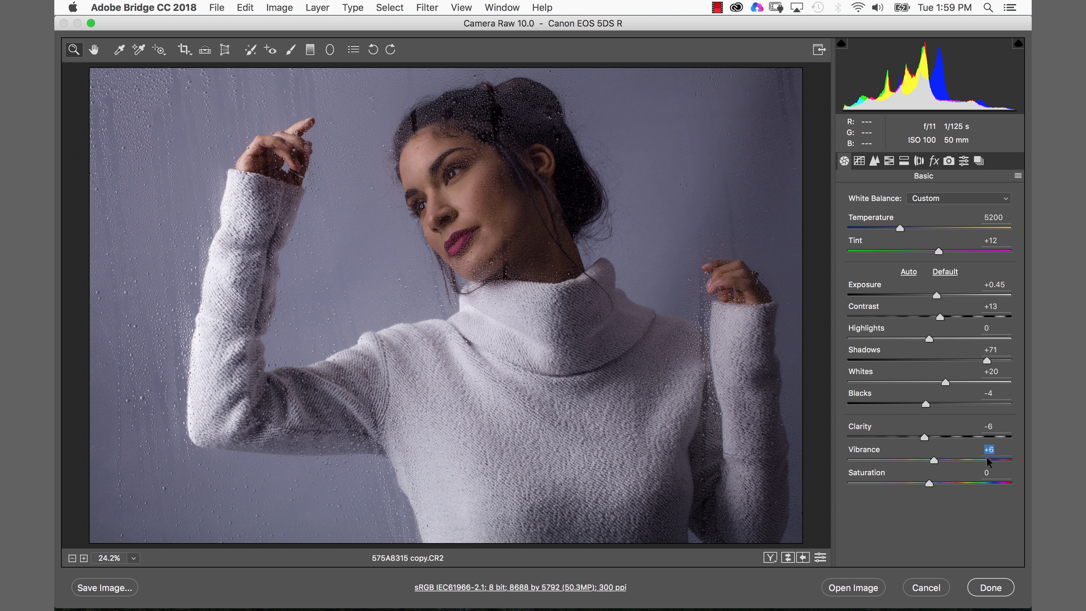
- In the Detail panel, set sharpening Amount to 74 and Masking to 23
{"action": "left_click", "coordinate": [874, 161]}
{"action": "mouse_move", "coordinate": [877, 218]}
{"action": "left_mouse_down"}
{"action": "mouse_move", "coordinate": [857, 219]}
{"action": "mouse_move", "coordinate": [903, 217]}
{"action": "left_mouse_up"}
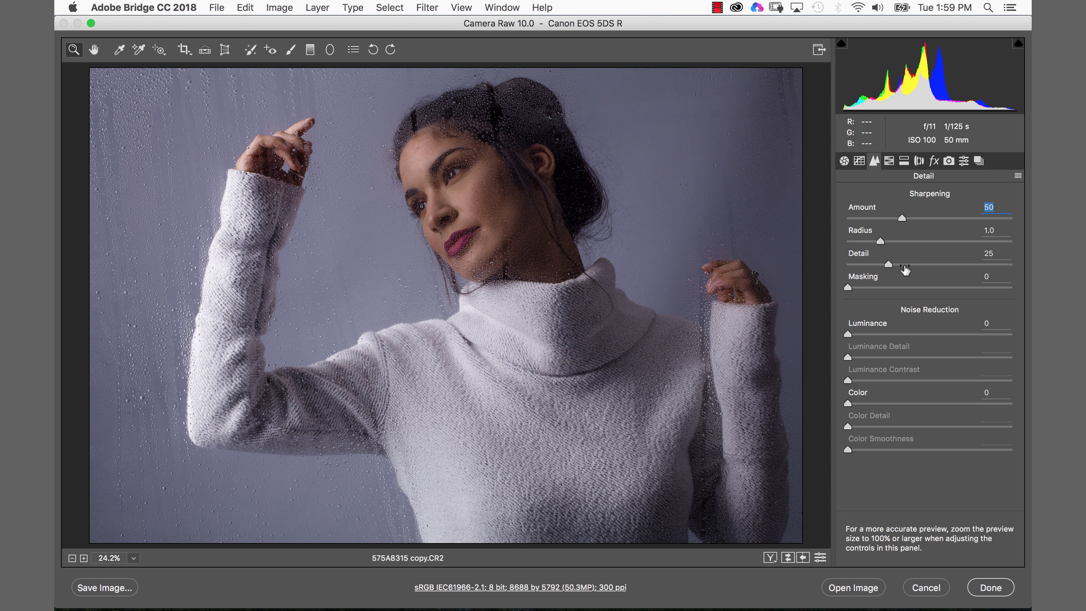
{"action": "left_click_drag", "start_coordinate": [847, 284], "coordinate": [872, 280]}
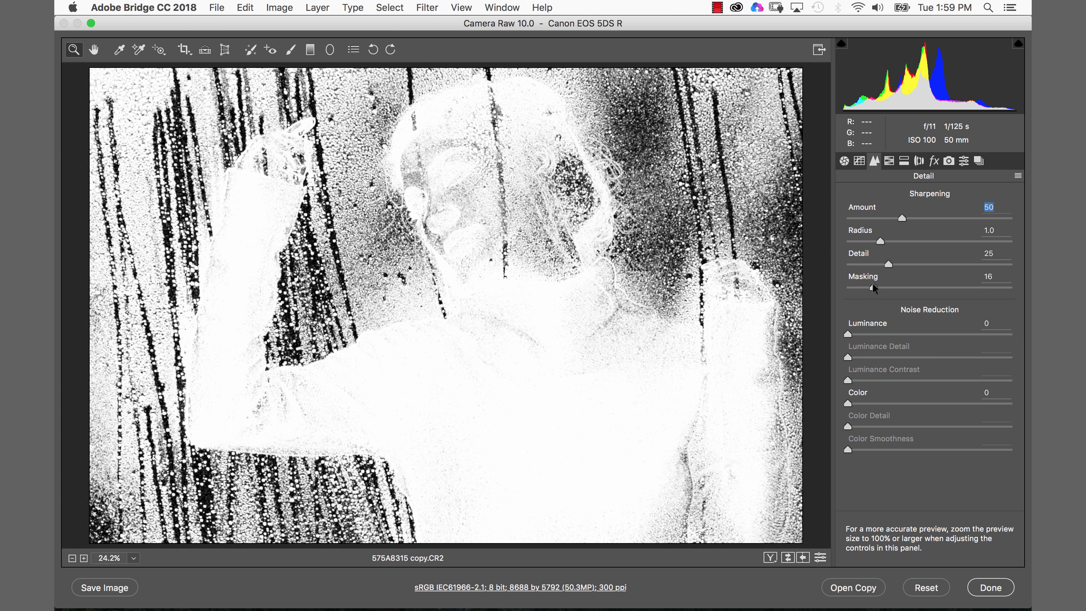
{"action": "left_click_drag", "start_coordinate": [873, 284], "coordinate": [873, 285]}
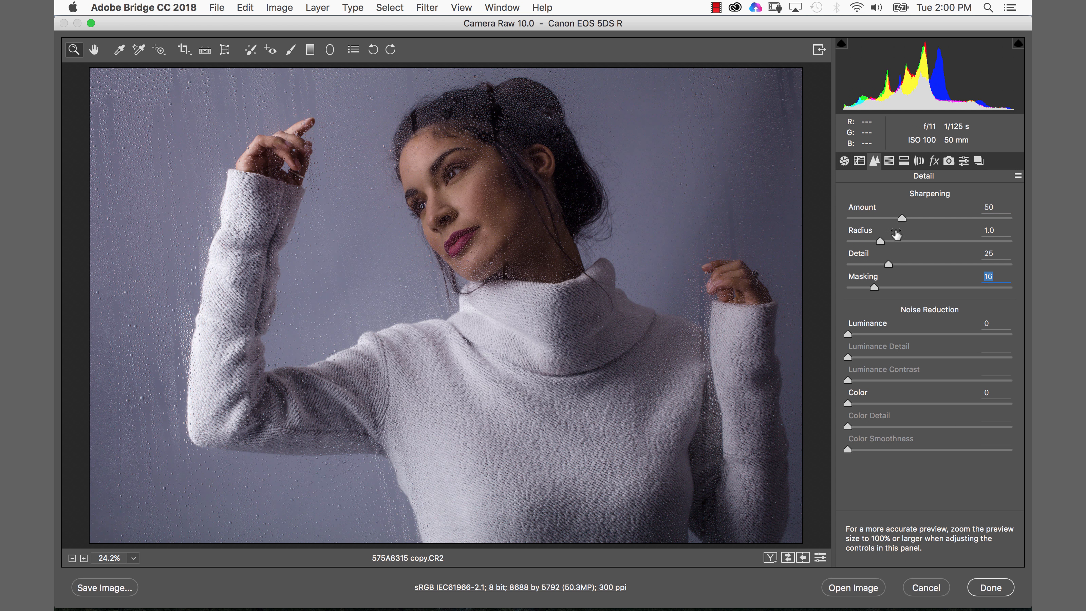
{"action": "left_click_drag", "start_coordinate": [901, 215], "coordinate": [932, 215]}
{"action": "left_click_drag", "start_coordinate": [872, 286], "coordinate": [885, 286]}
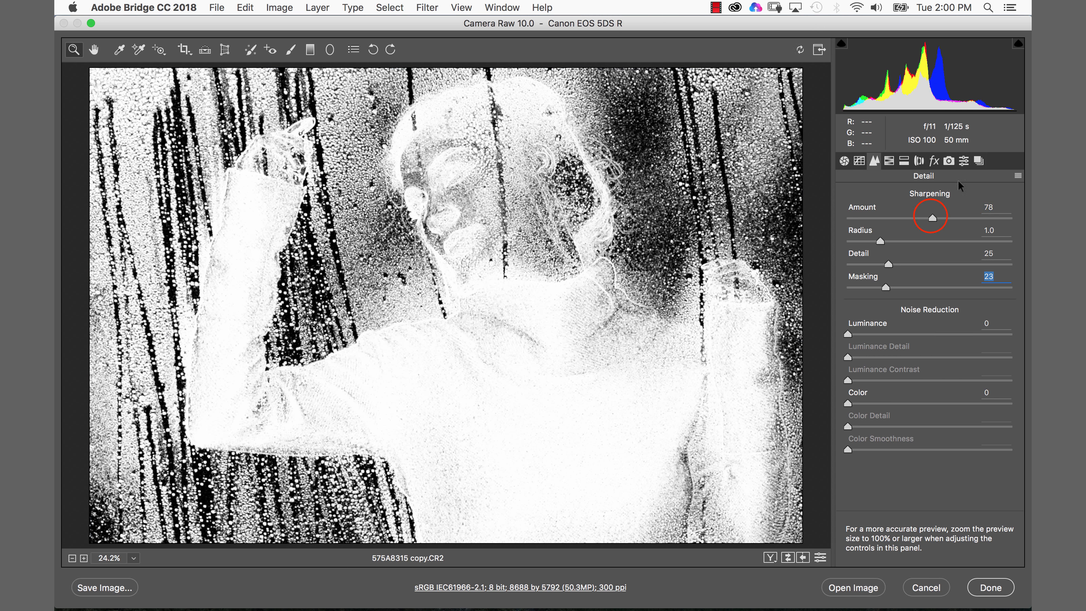
{"action": "left_click_drag", "start_coordinate": [923, 217], "coordinate": [918, 217]}
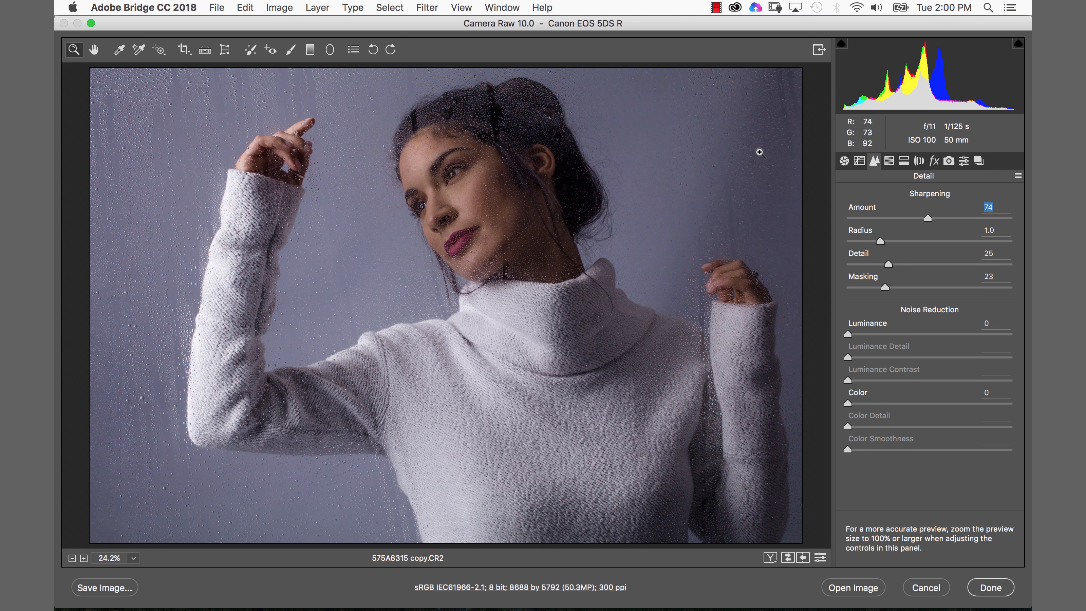
- In HSL Hue, set Reds to +18, Oranges to +14, Aquas to -38 and Blues to -40
{"action": "left_click", "coordinate": [890, 163]}
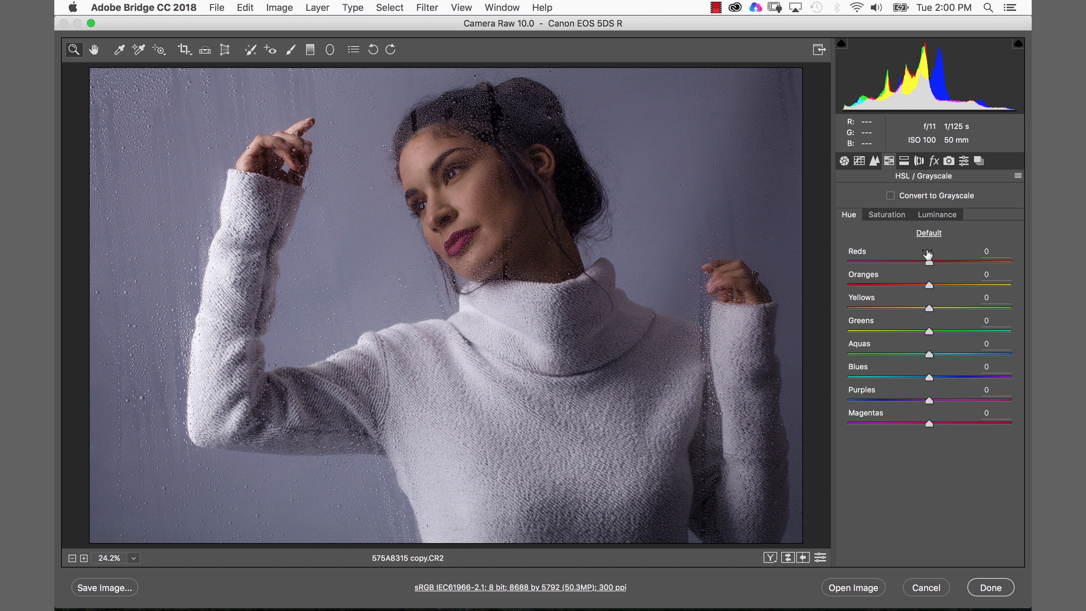
{"action": "mouse_move", "coordinate": [931, 265]}
{"action": "left_mouse_down"}
{"action": "mouse_move", "coordinate": [943, 262]}
{"action": "mouse_move", "coordinate": [940, 284]}
{"action": "left_mouse_up"}
{"action": "left_click_drag", "start_coordinate": [927, 369], "coordinate": [901, 355]}
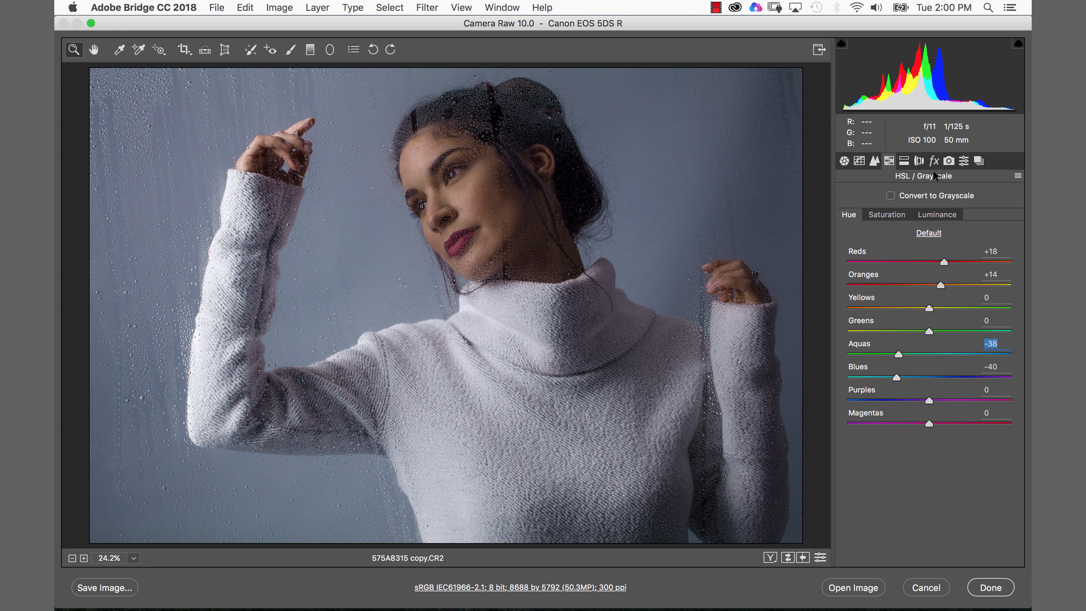
- Enable Remove Chromatic Aberration in Lens Corrections and raise Exposure to +0.55
{"action": "left_click", "coordinate": [920, 161]}
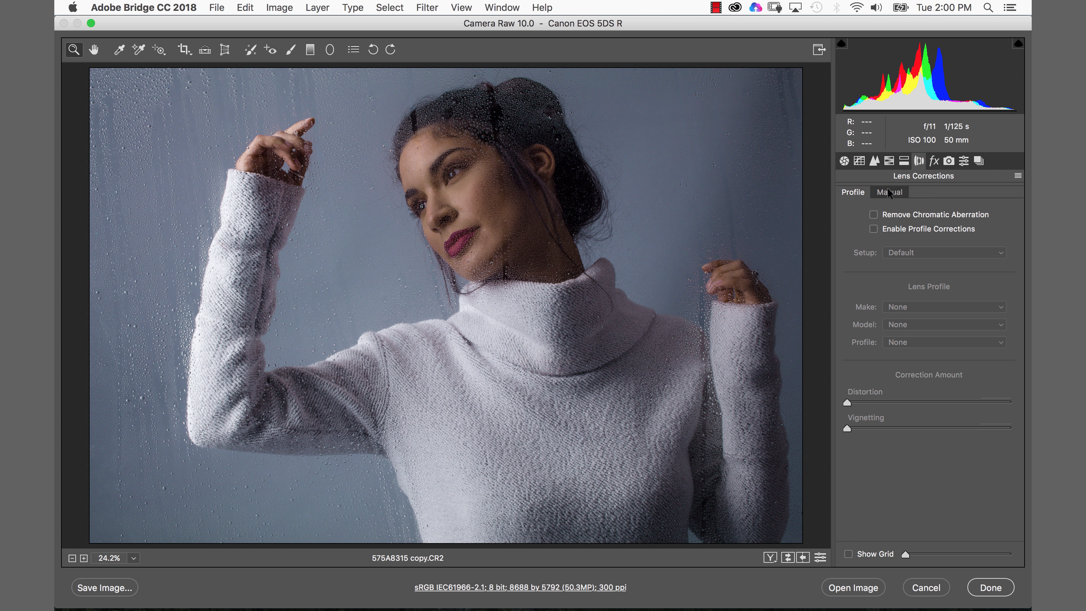
{"action": "left_click", "coordinate": [871, 216]}
{"action": "left_click", "coordinate": [844, 160]}
{"action": "left_click_drag", "start_coordinate": [936, 295], "coordinate": [938, 295]}
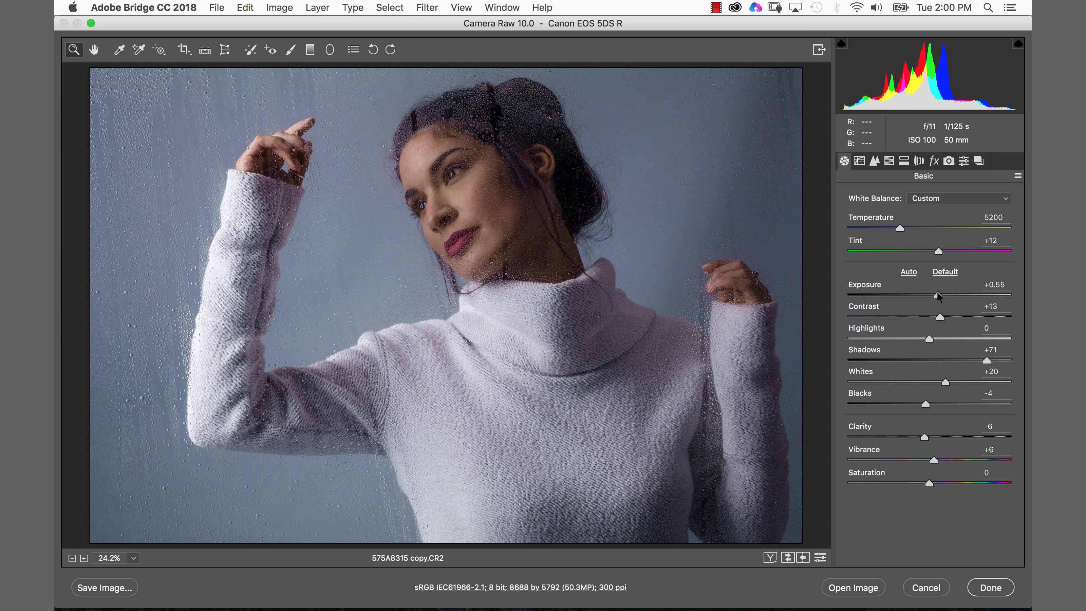
- Open the edited image in Photoshop
{"action": "left_click", "coordinate": [820, 557]}
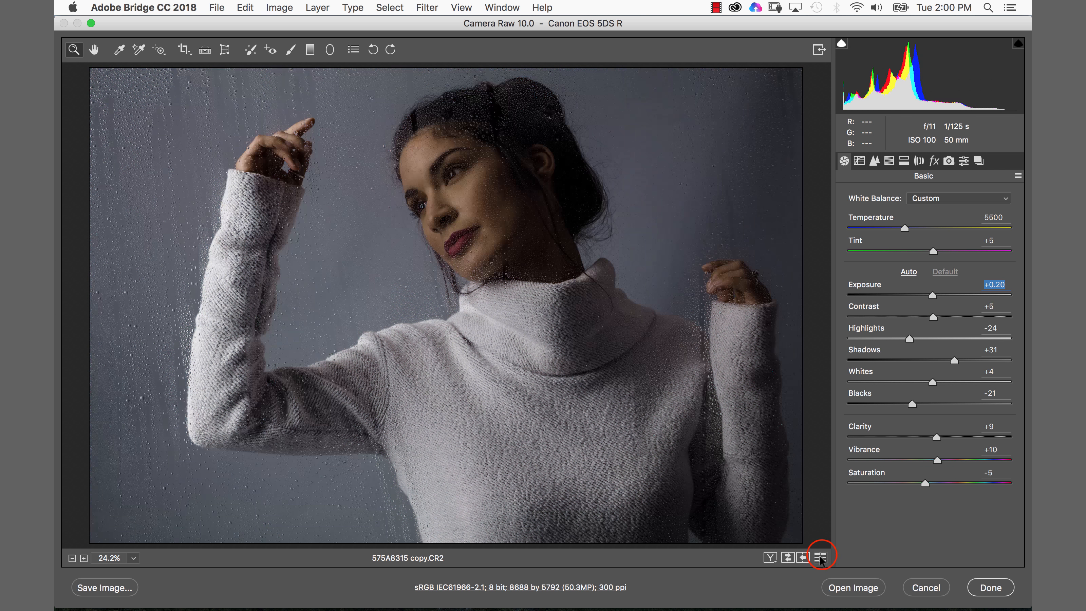
{"action": "left_click", "coordinate": [820, 556]}
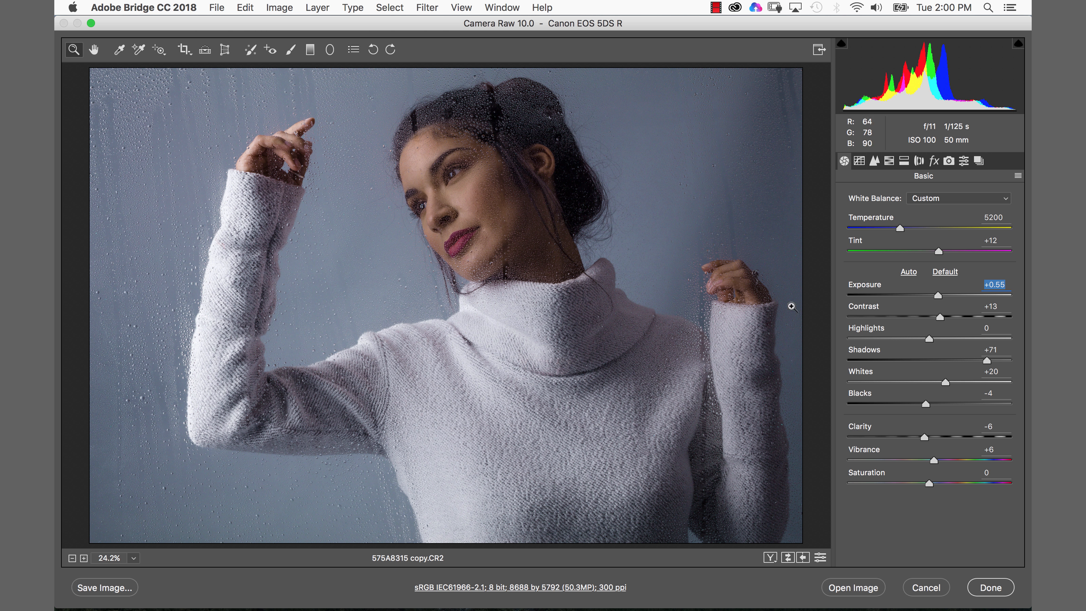
{"action": "left_click", "coordinate": [851, 588]}
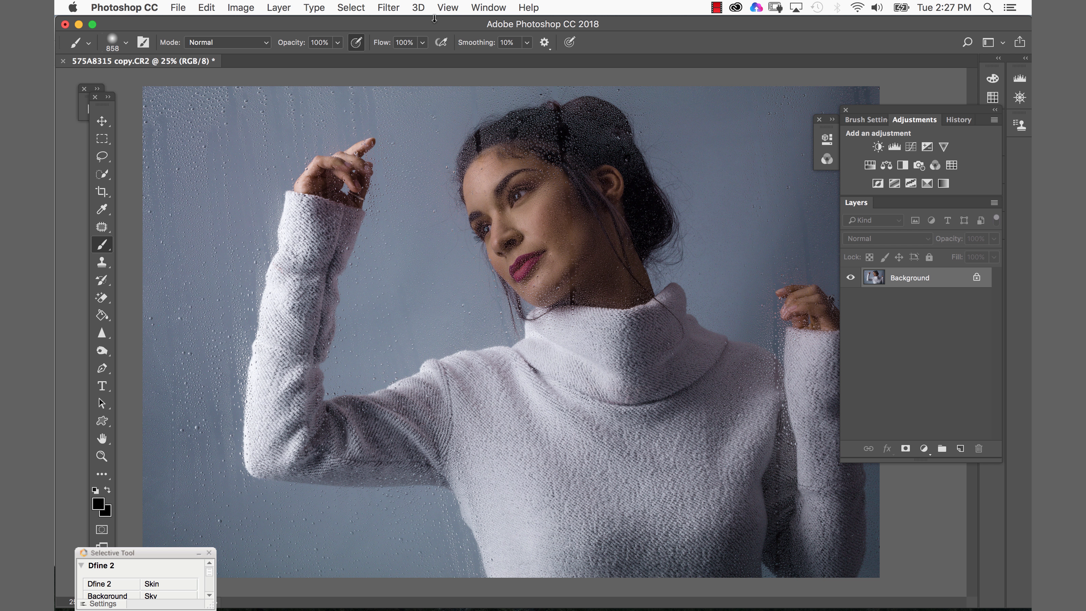
- Launch the Totally Rad Dirty Pictures filter and open its texture library
{"action": "left_click", "coordinate": [389, 8]}
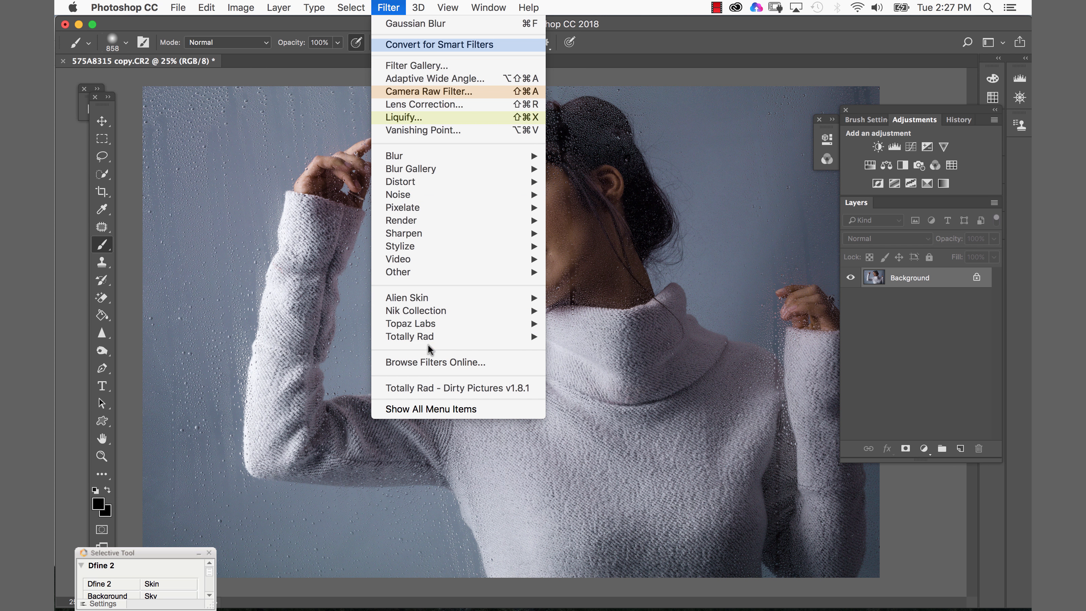
{"action": "left_click", "coordinate": [445, 391]}
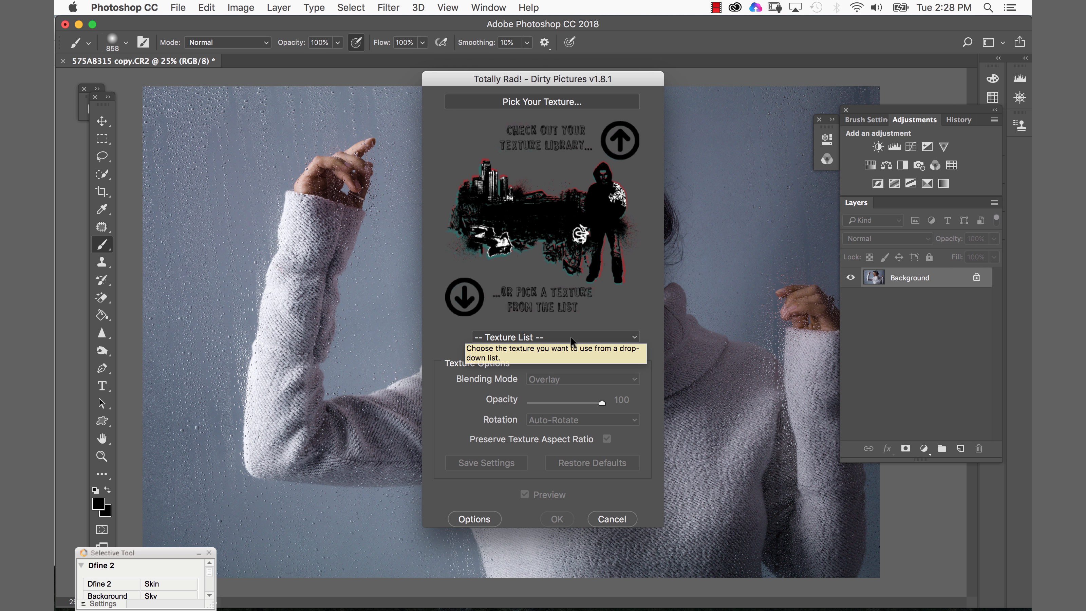
{"action": "left_click", "coordinate": [548, 338]}
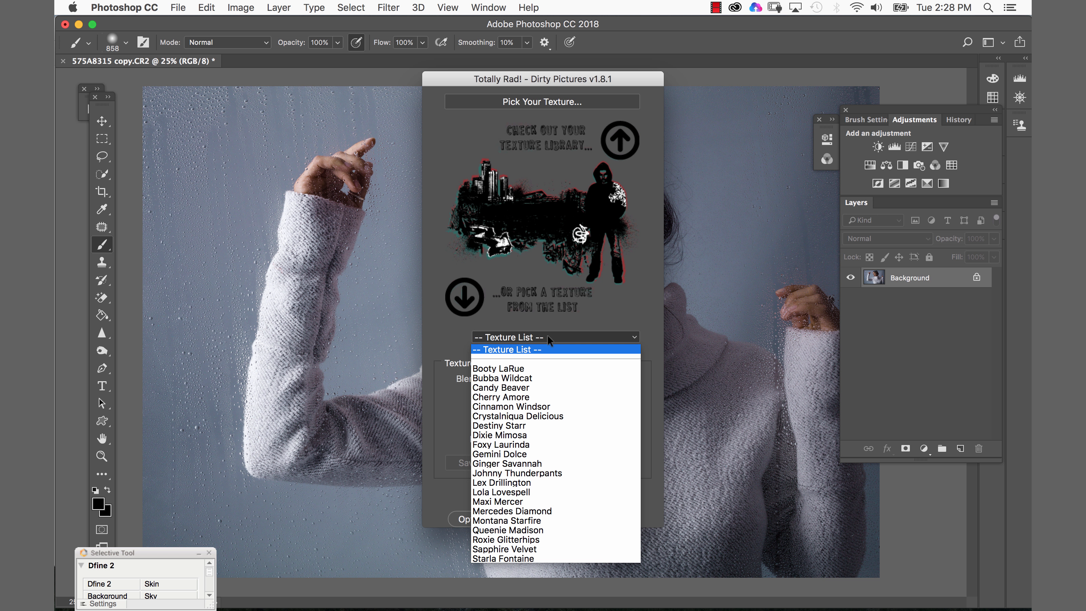
{"action": "left_click", "coordinate": [548, 335]}
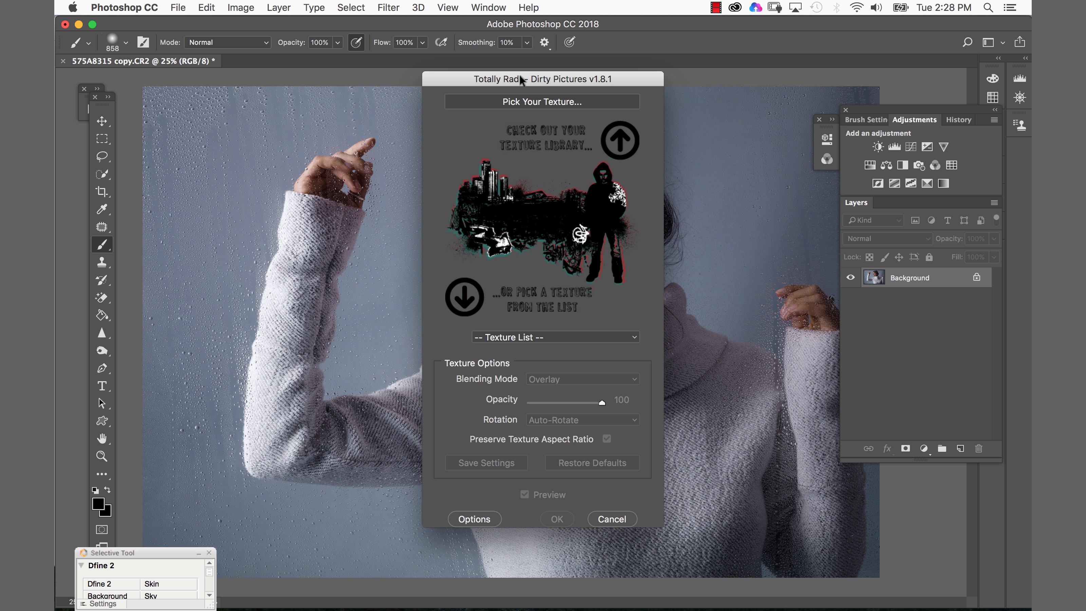
{"action": "left_click", "coordinate": [536, 103]}
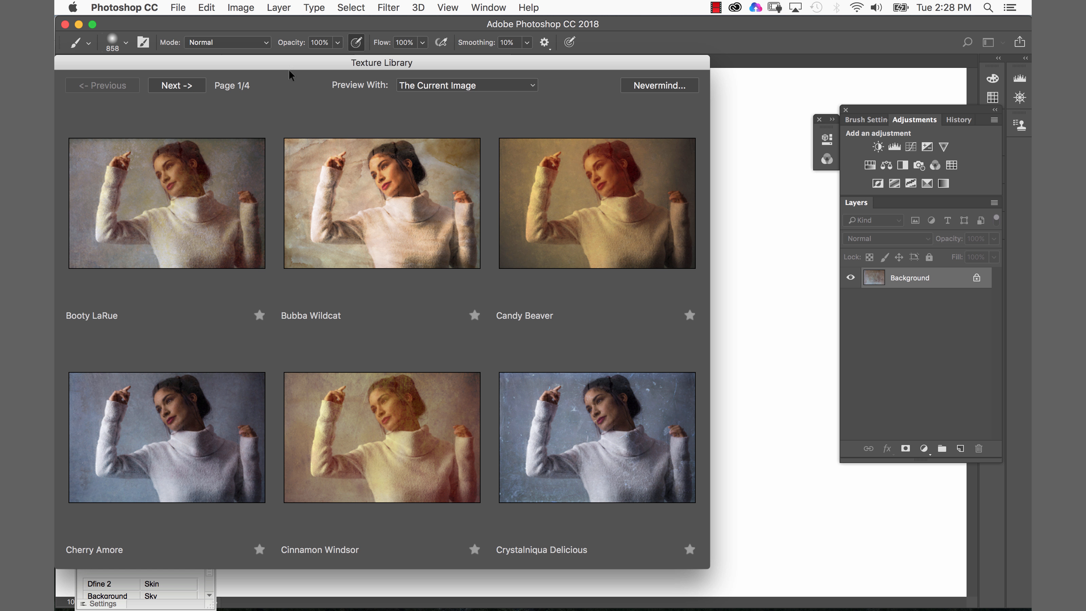
- Browse the texture library, switching preview modes and paging through the texture previews on the current image
{"action": "left_click", "coordinate": [424, 88]}
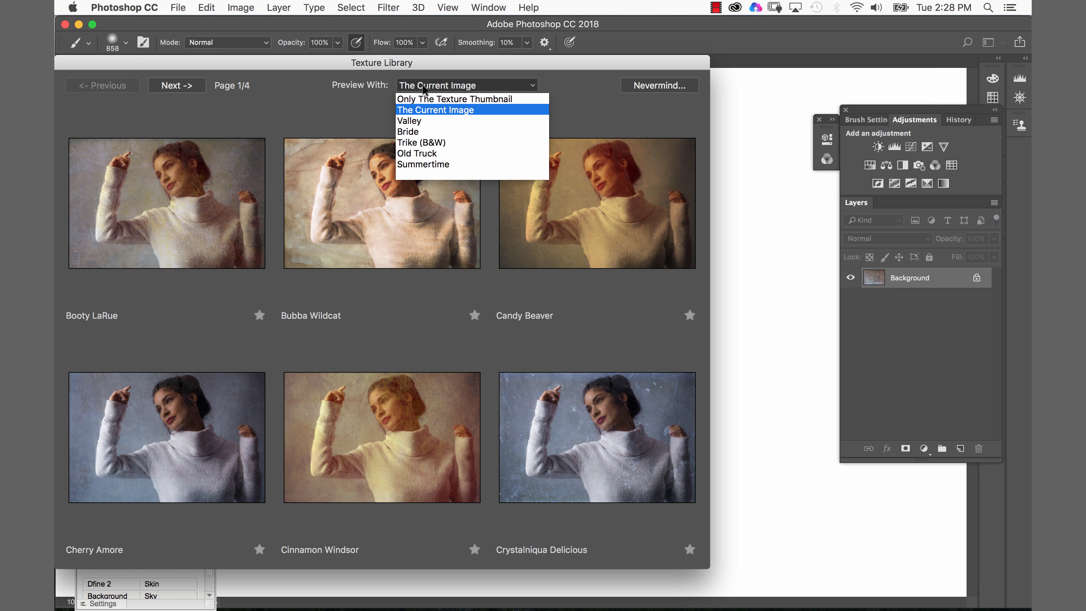
{"action": "left_click", "coordinate": [430, 100]}
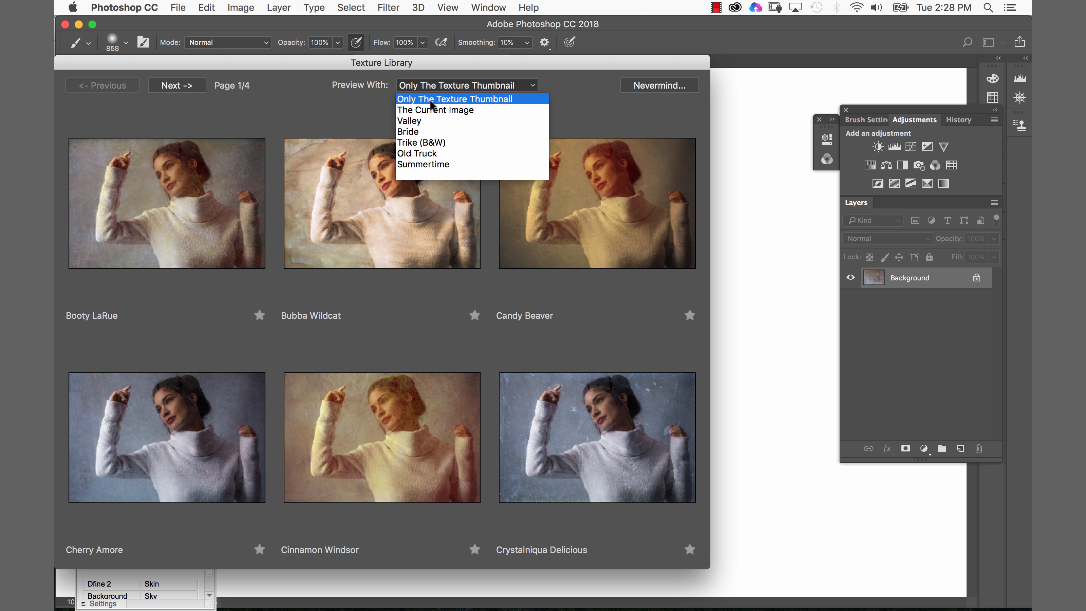
{"action": "left_click", "coordinate": [440, 101]}
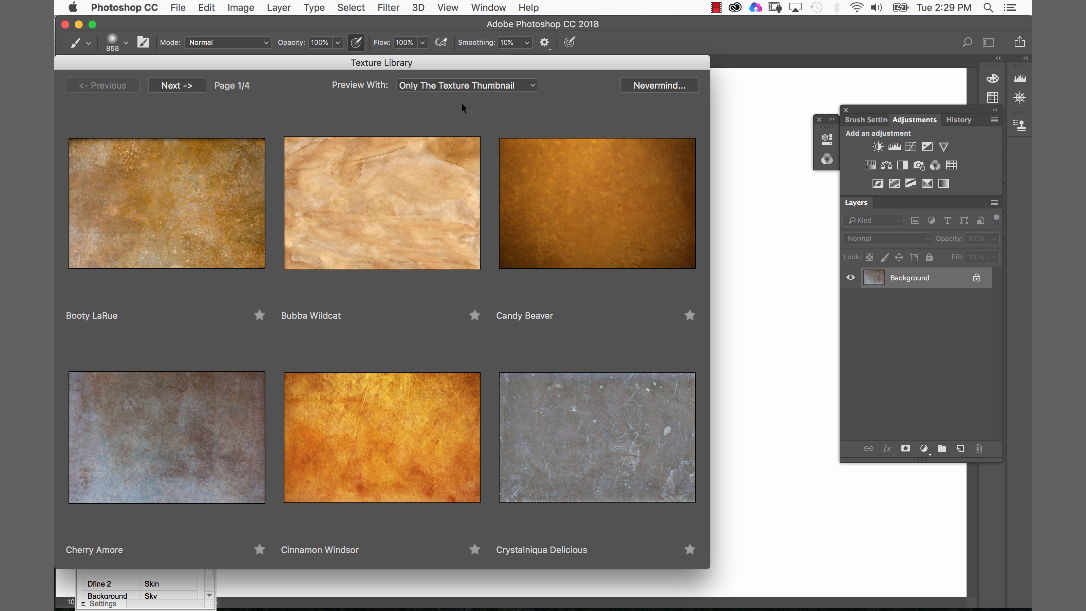
{"action": "left_click", "coordinate": [459, 85]}
{"action": "left_click", "coordinate": [454, 109]}
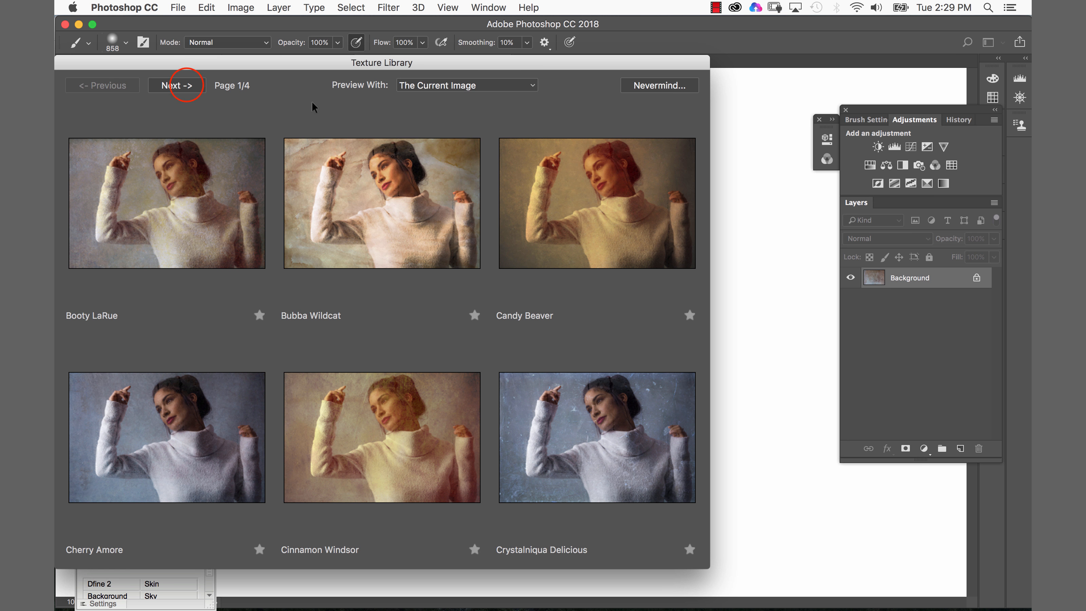
{"action": "left_click", "coordinate": [191, 86]}
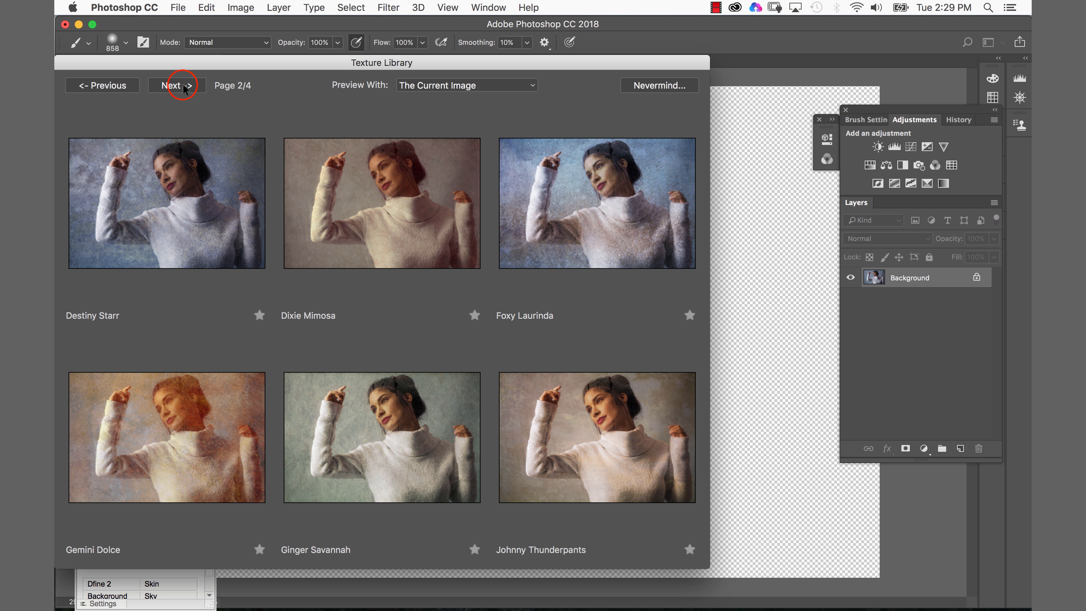
{"action": "left_click", "coordinate": [184, 87]}
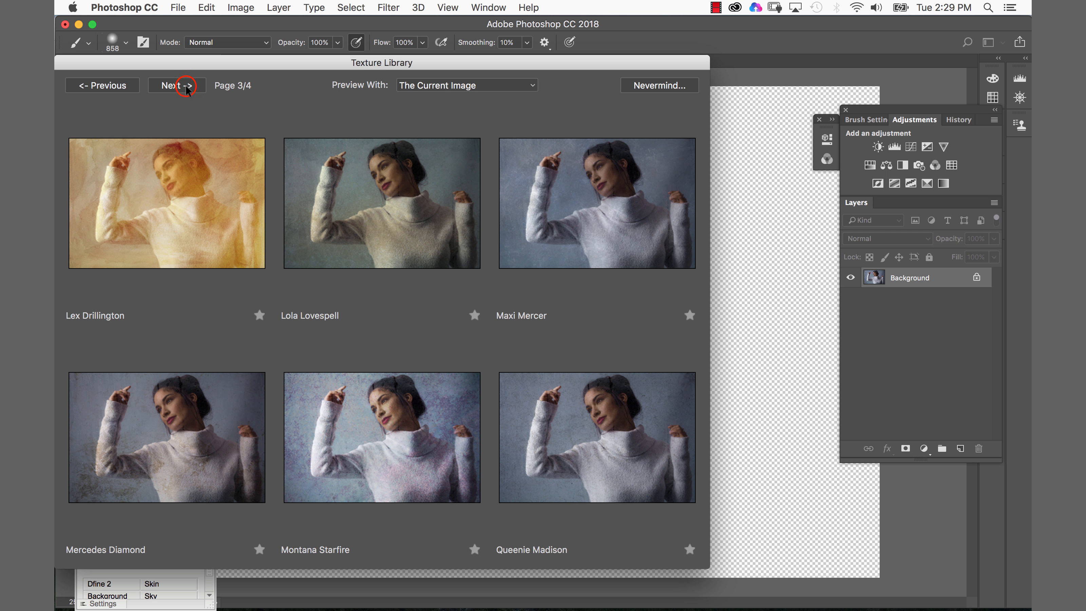
{"action": "left_click", "coordinate": [187, 88]}
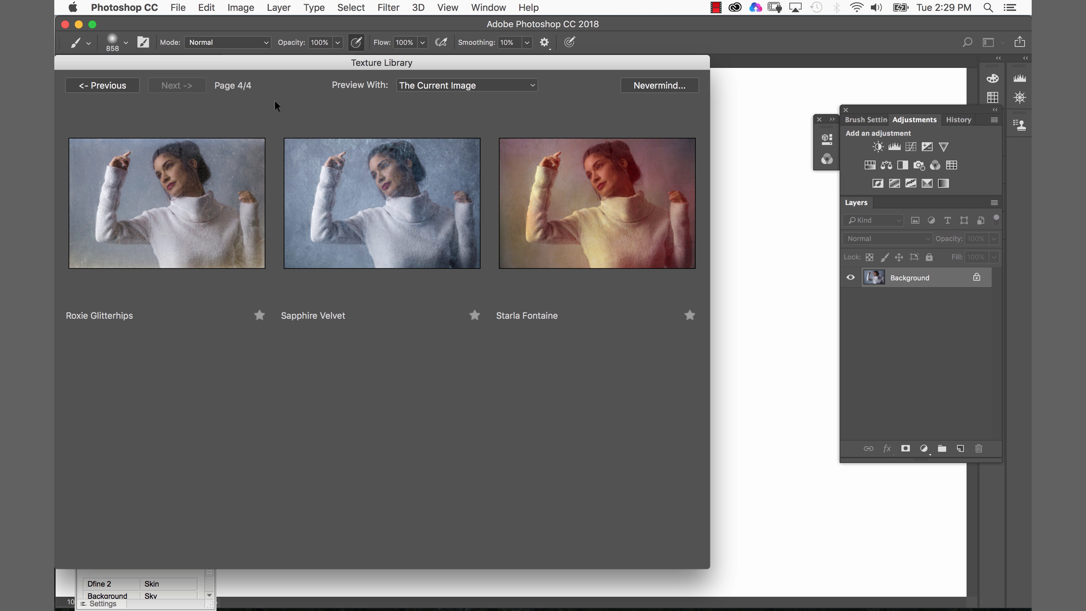
{"action": "left_click", "coordinate": [117, 86]}
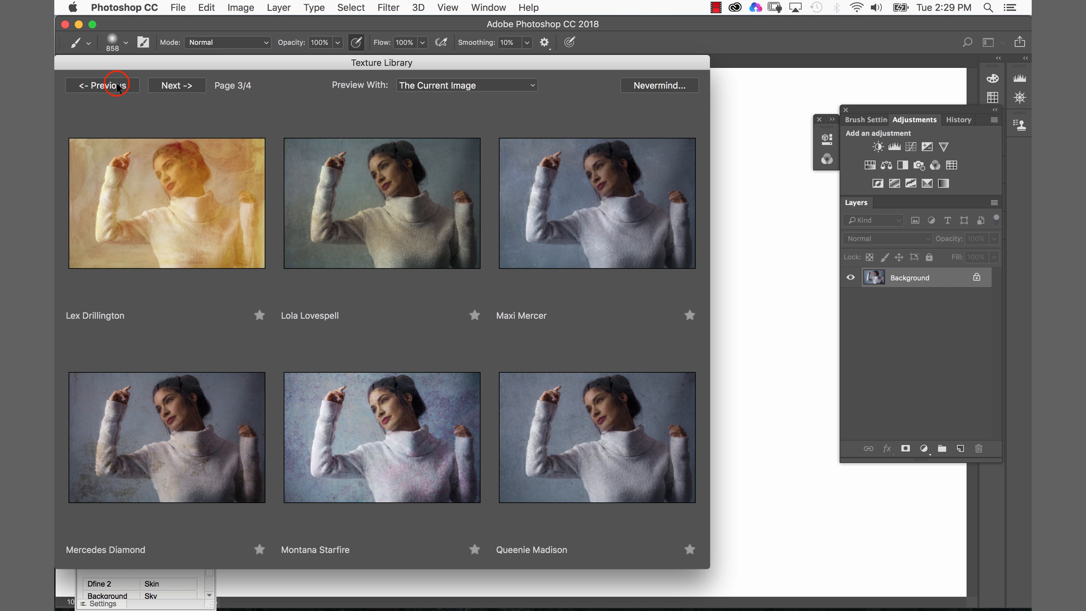
{"action": "left_click", "coordinate": [120, 88]}
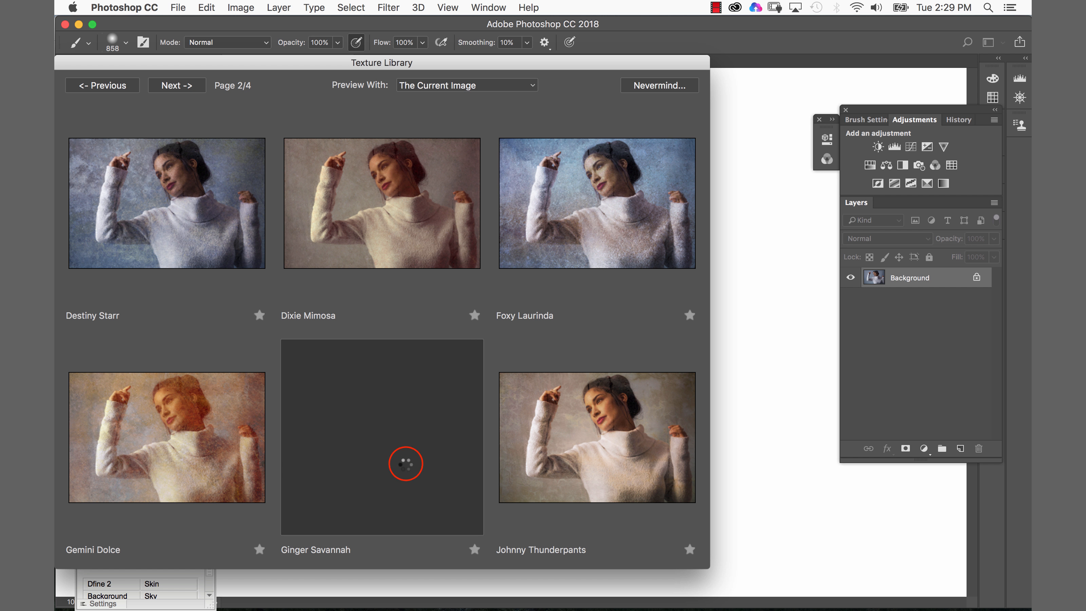
- Apply the Ginger Savannah texture with its default overlay settings
{"action": "left_click", "coordinate": [405, 463]}
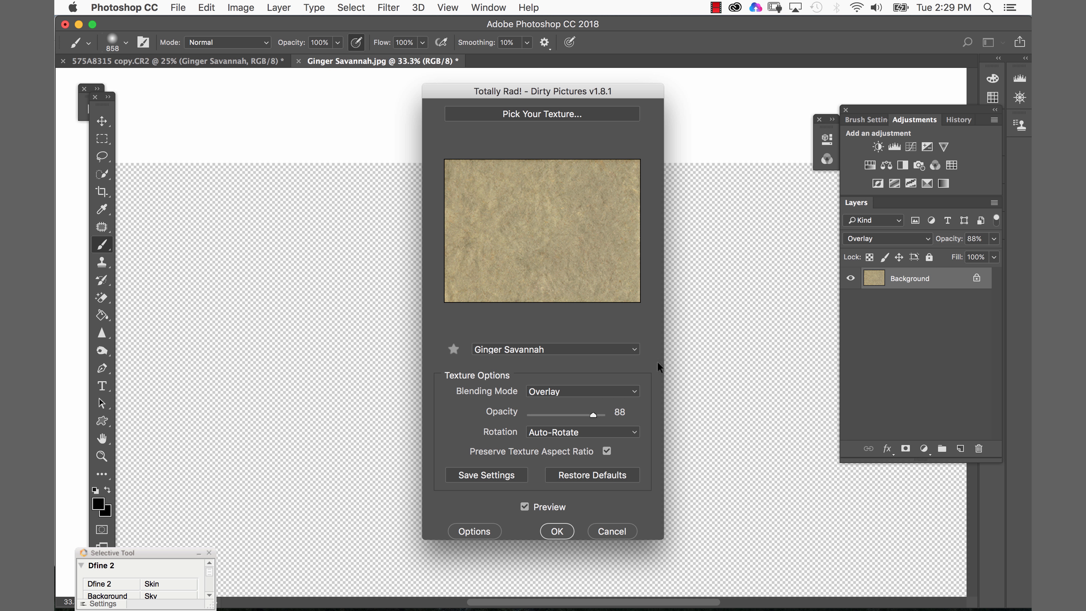
{"action": "left_click", "coordinate": [556, 531]}
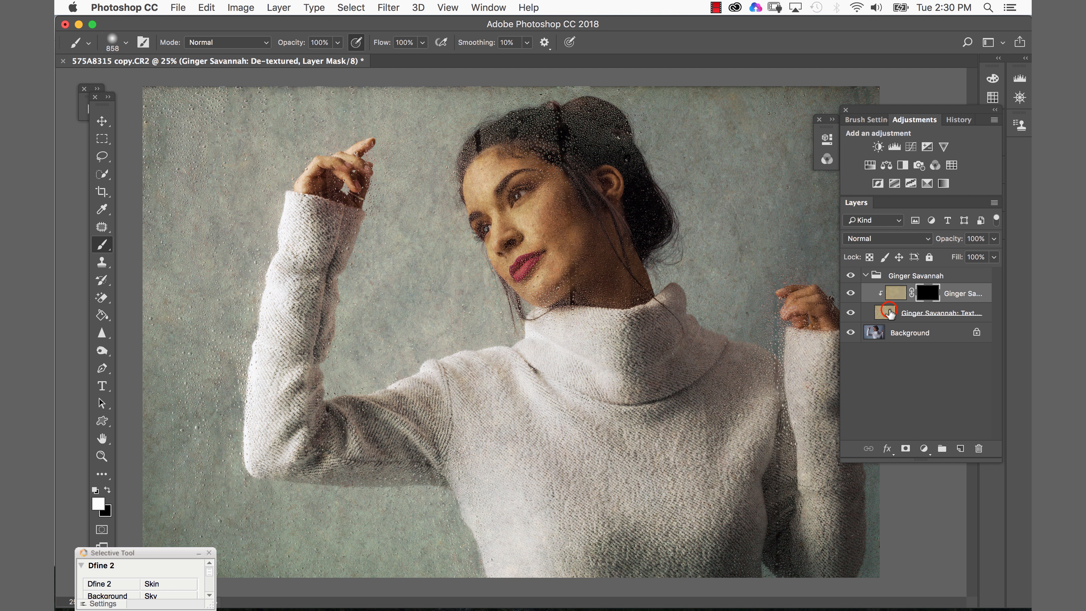
- Inspect the layers inside the Ginger Savannah group by selecting each in turn
{"action": "left_click", "coordinate": [898, 311]}
{"action": "left_click", "coordinate": [891, 312]}
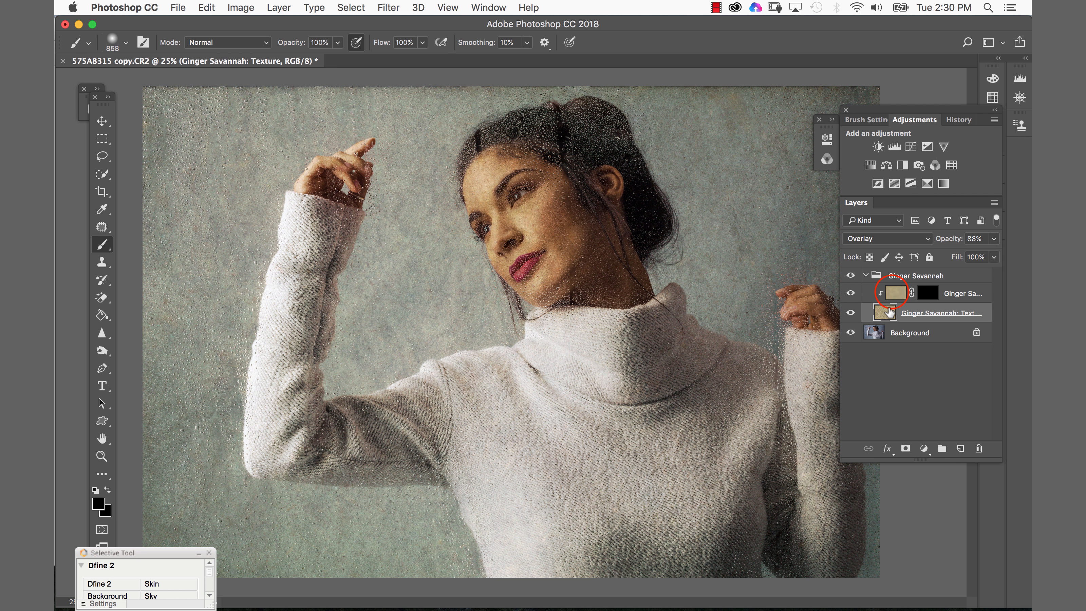
{"action": "left_click", "coordinate": [893, 294]}
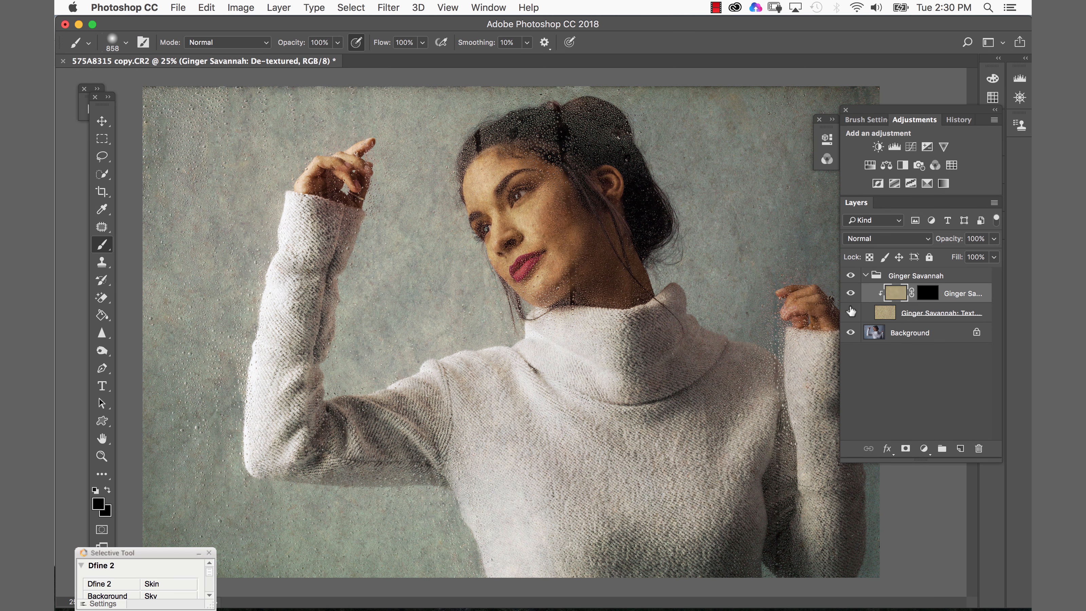
- Toggle the Ginger Savannah group off and on to compare the image with and without the texture
{"action": "left_click", "coordinate": [850, 276]}
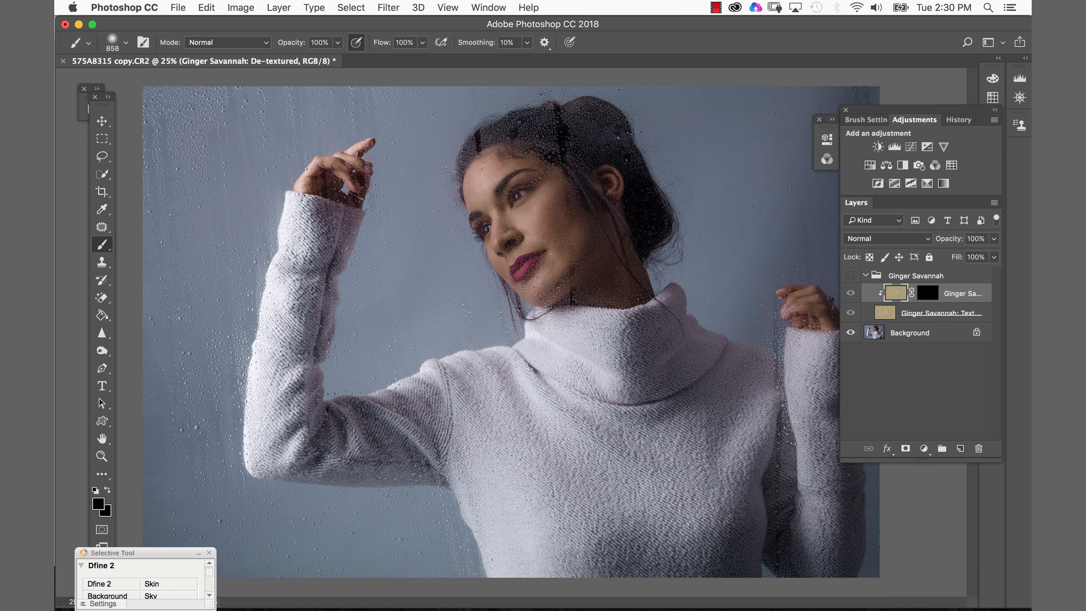
{"action": "left_click", "coordinate": [851, 276]}
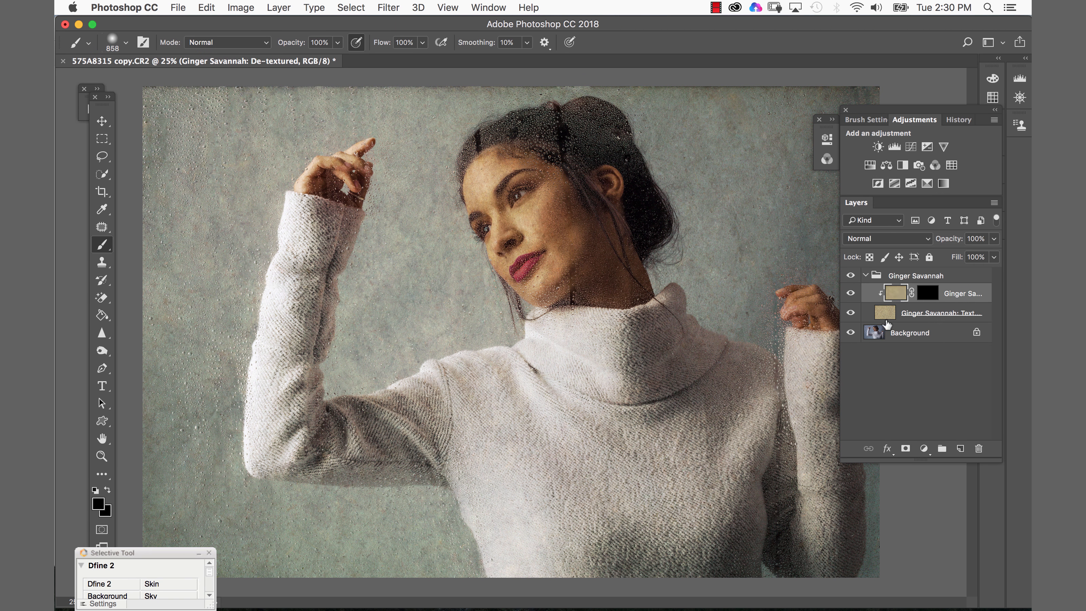
- Free-transform the Ginger Savannah texture layer, enlarging it to about 116% width and 108% height
{"action": "left_click", "coordinate": [889, 315]}
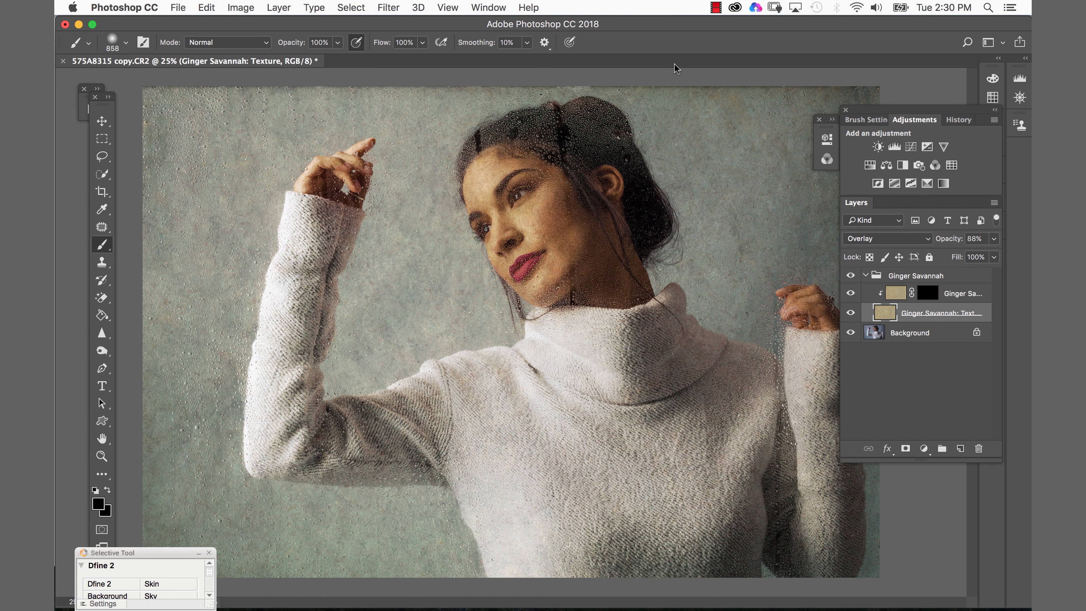
{"action": "key", "text": "super+t"}
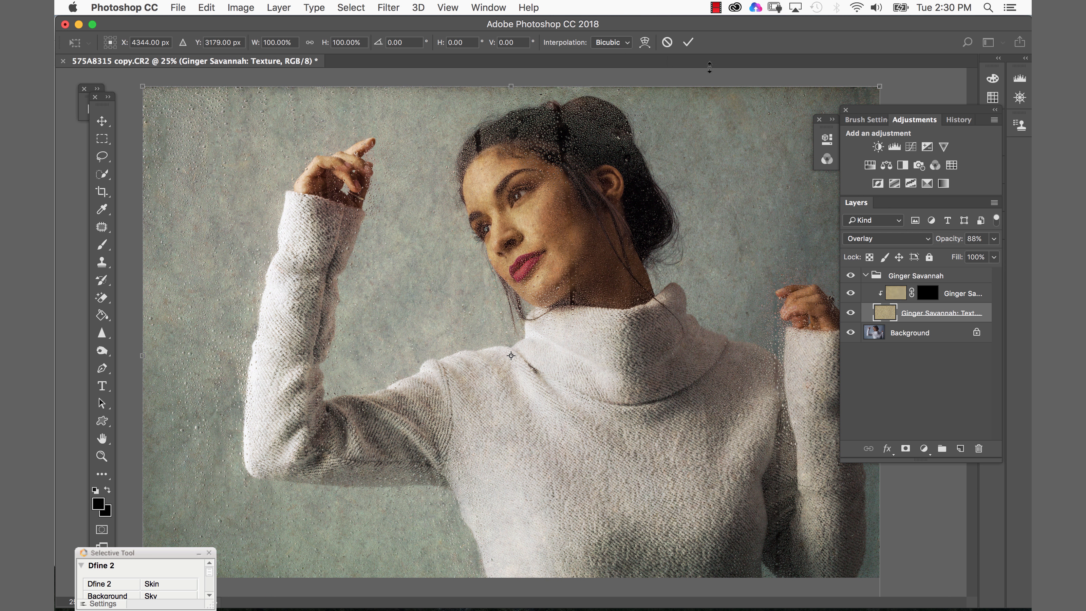
{"action": "mouse_move", "coordinate": [879, 84]}
{"action": "left_mouse_down"}
{"action": "mouse_move", "coordinate": [954, 54]}
{"action": "mouse_move", "coordinate": [958, 64]}
{"action": "left_mouse_up"}
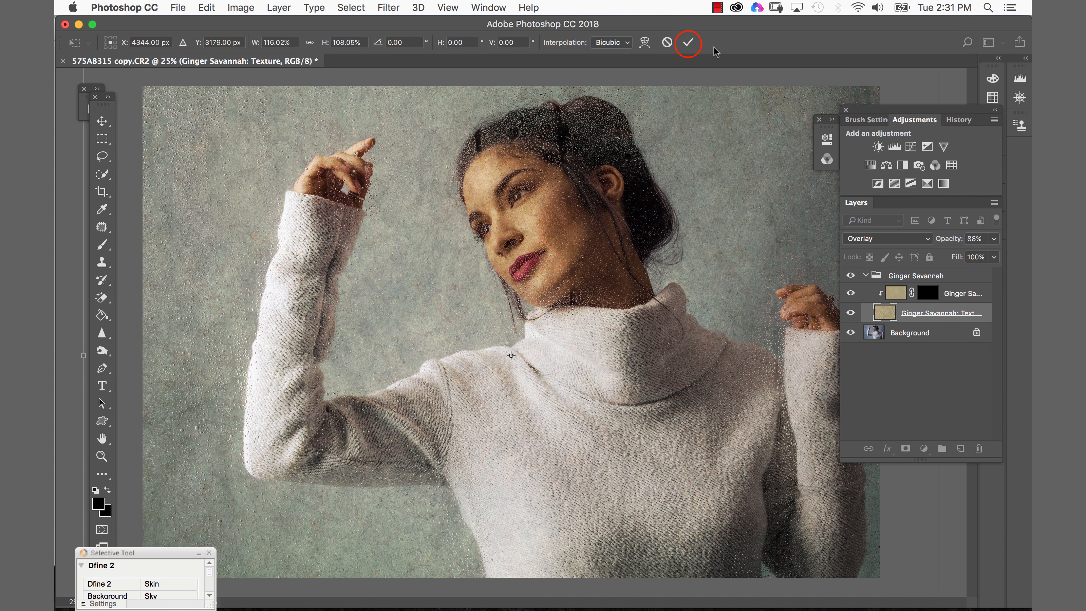
{"action": "left_click", "coordinate": [688, 42]}
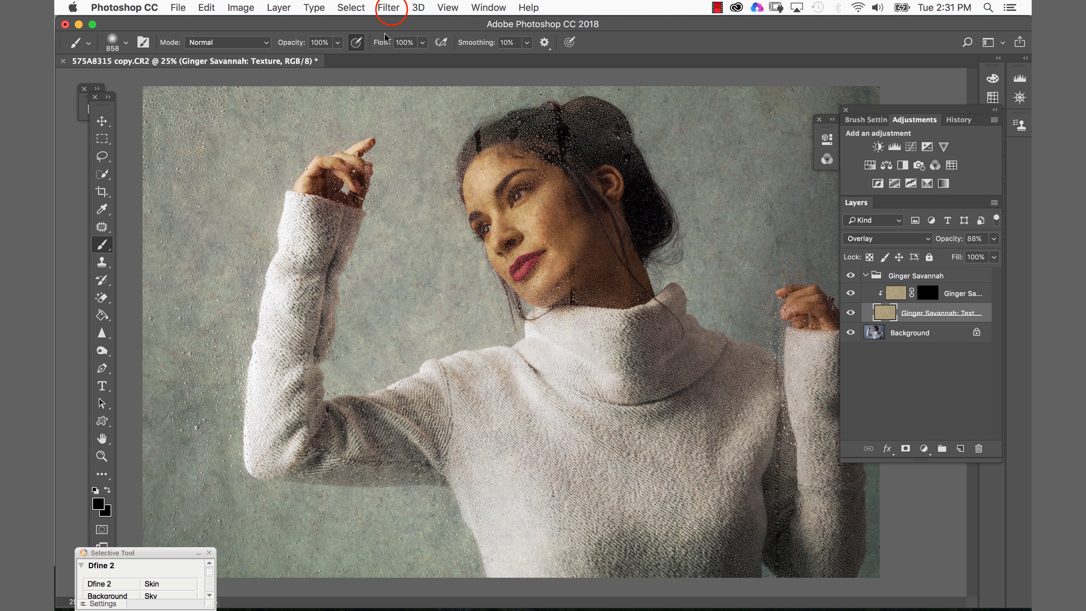
- Apply a Gaussian Blur with a 10.1 pixel radius to the texture layer and switch to the Brush tool
{"action": "left_click", "coordinate": [388, 7]}
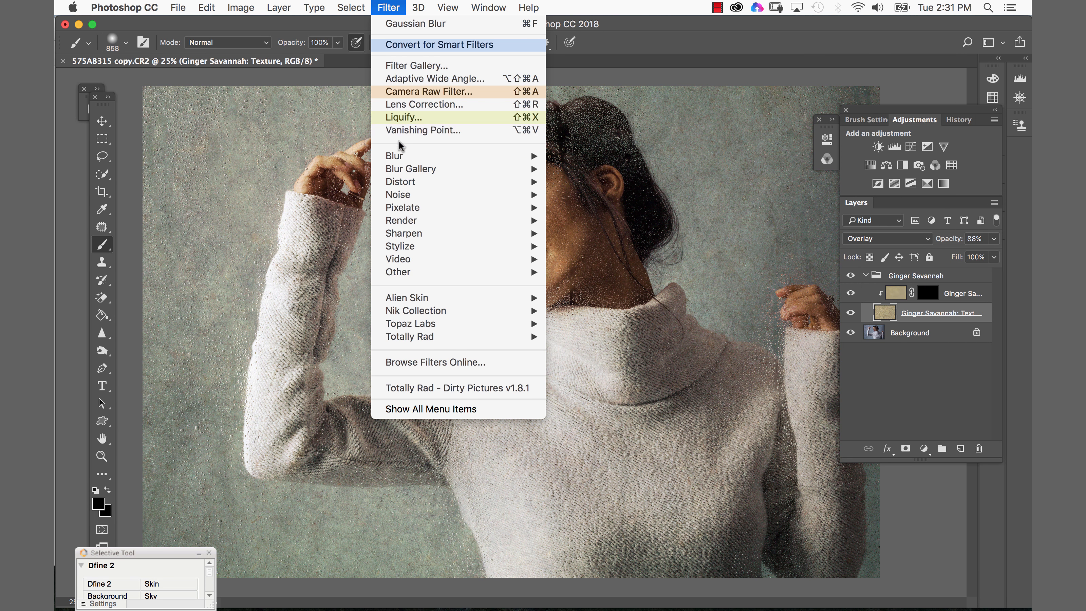
{"action": "mouse_move", "coordinate": [513, 160]}
{"action": "left_click", "coordinate": [576, 208]}
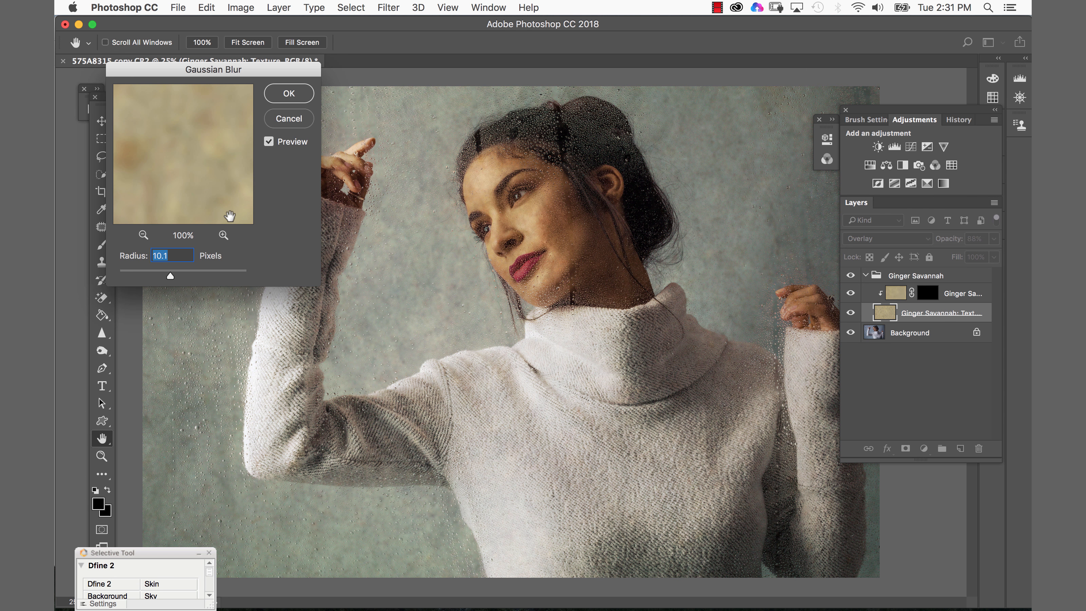
{"action": "left_click", "coordinate": [281, 95]}
{"action": "key", "text": "b"}
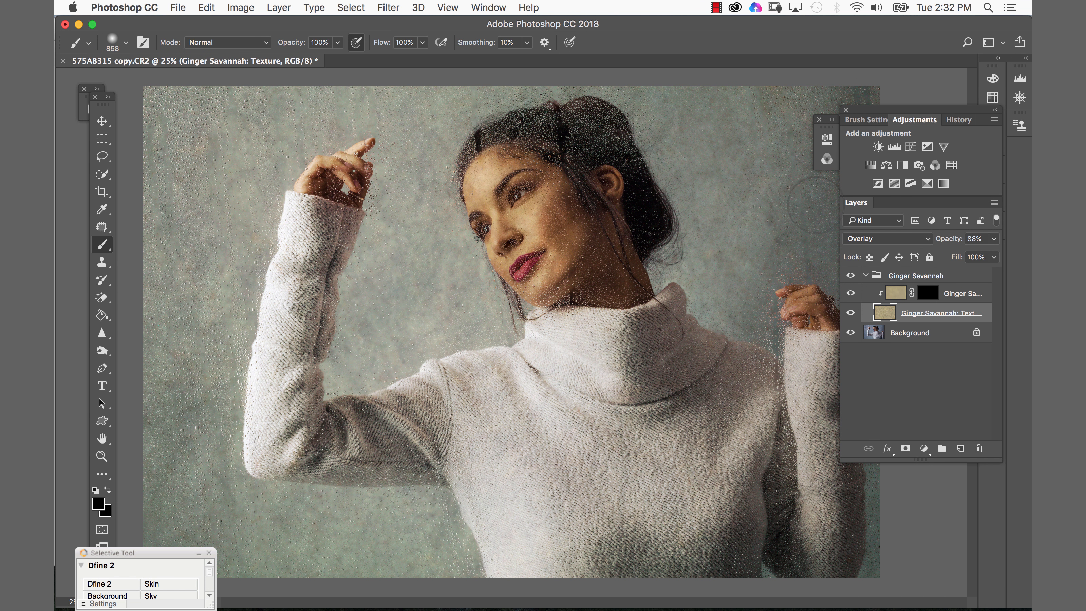
- Temporarily disable the De-textured layer's mask and toggle the group to compare, then re-enable the mask
{"action": "left_click", "coordinate": [895, 295]}
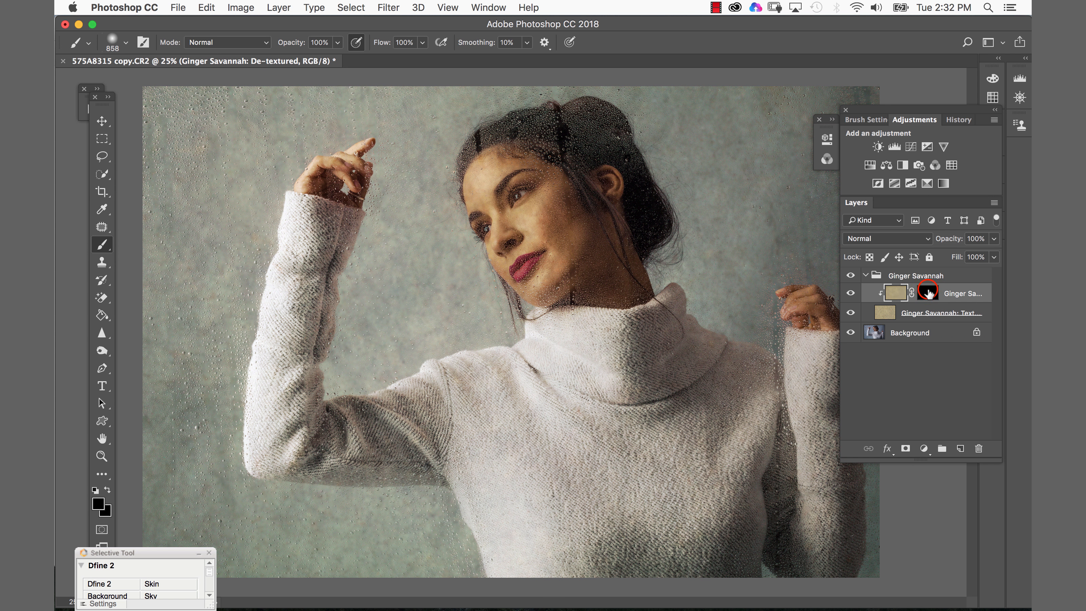
{"action": "left_click", "coordinate": [931, 294]}
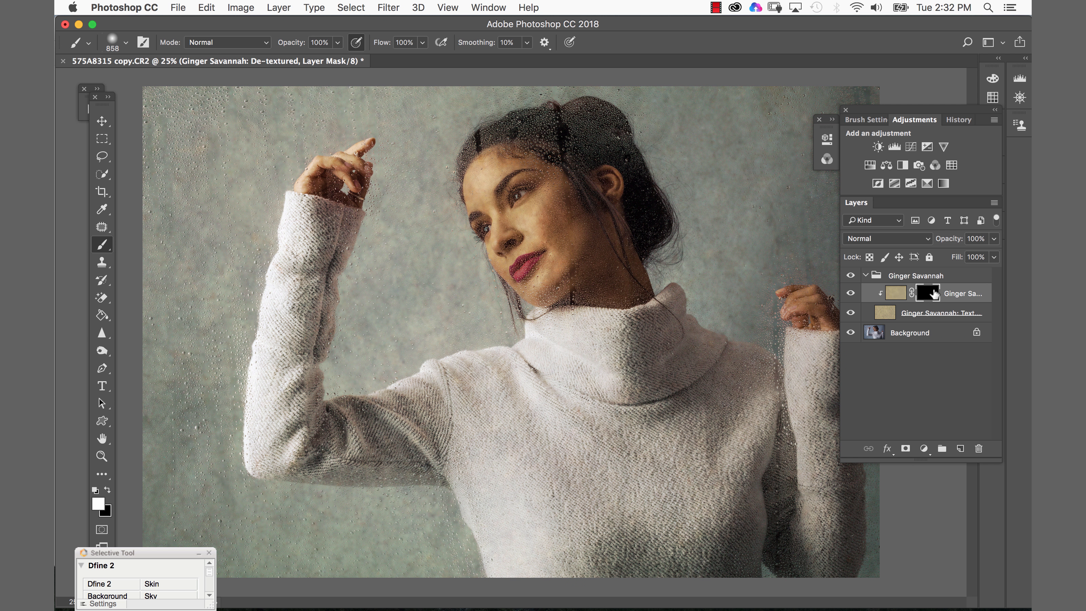
{"action": "left_click", "coordinate": [933, 294], "text": "shift"}
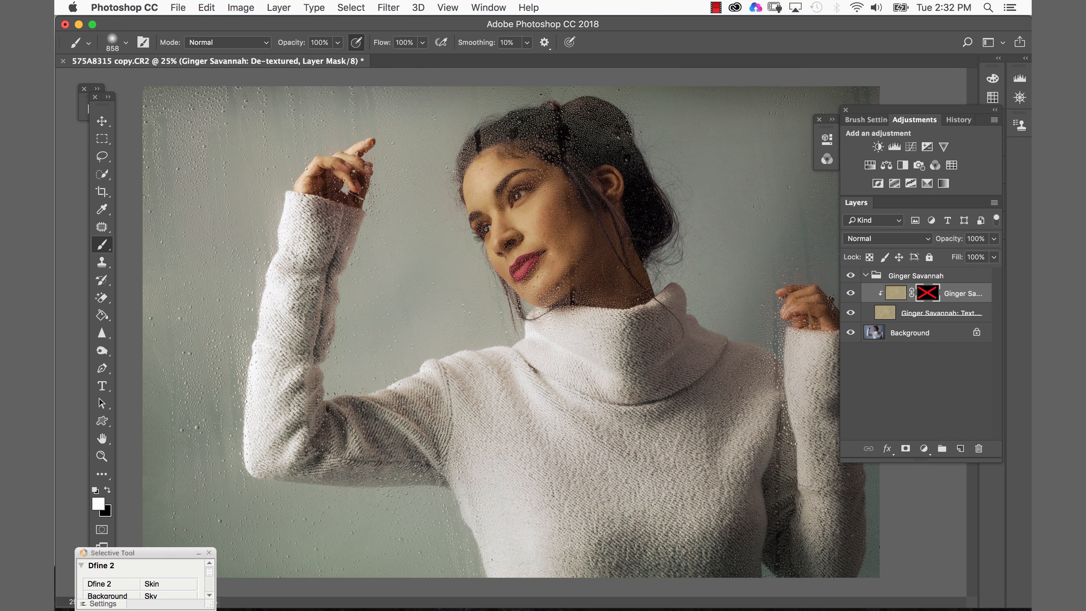
{"action": "left_click", "coordinate": [848, 272]}
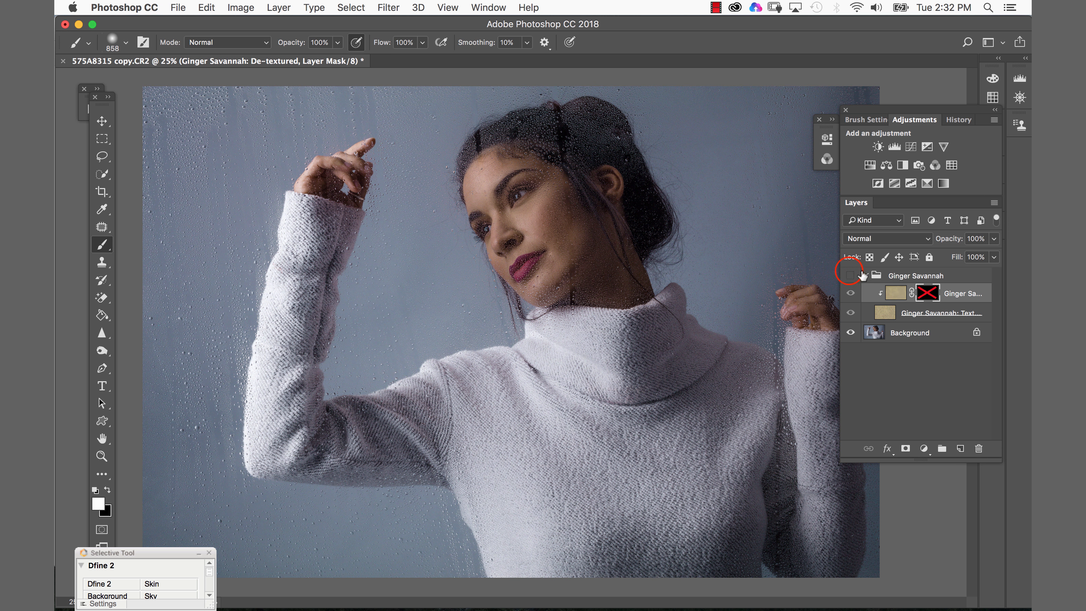
{"action": "left_click", "coordinate": [849, 274]}
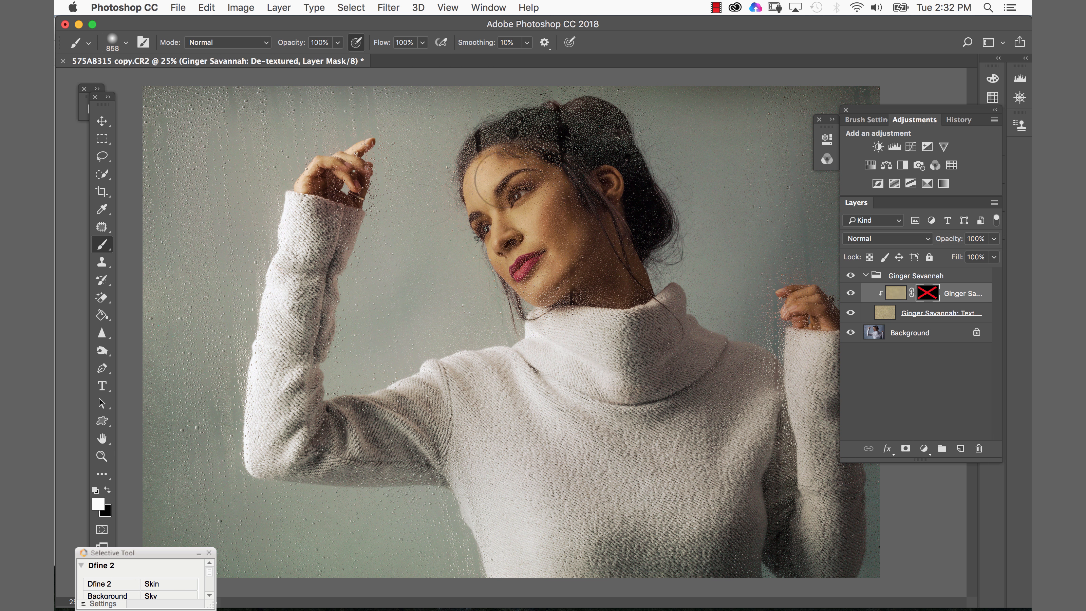
{"action": "left_click", "coordinate": [850, 273]}
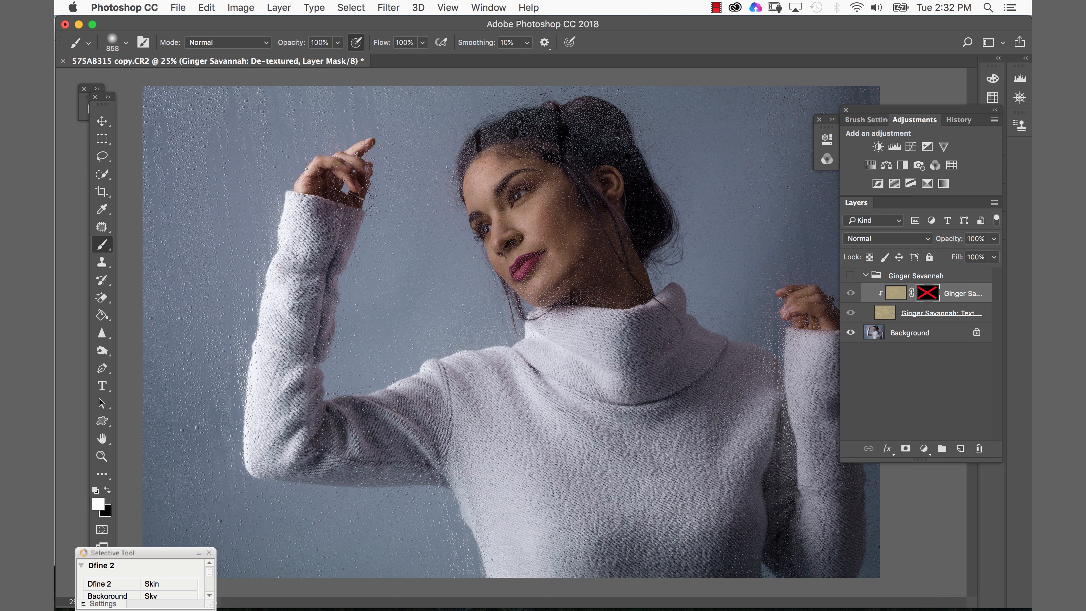
{"action": "left_click", "coordinate": [850, 275]}
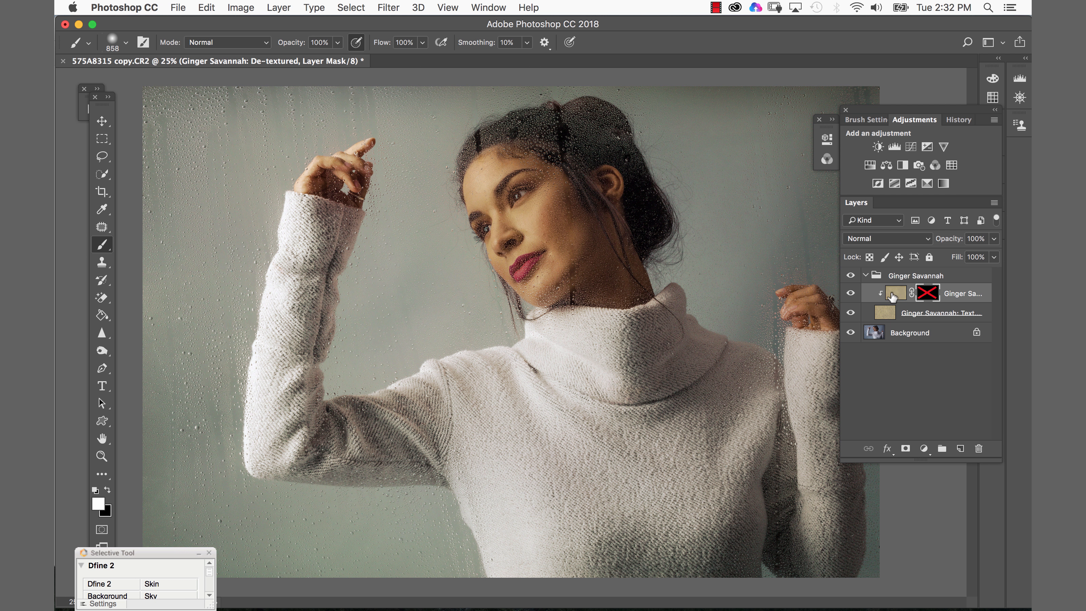
{"action": "left_click", "coordinate": [926, 294], "text": "shift"}
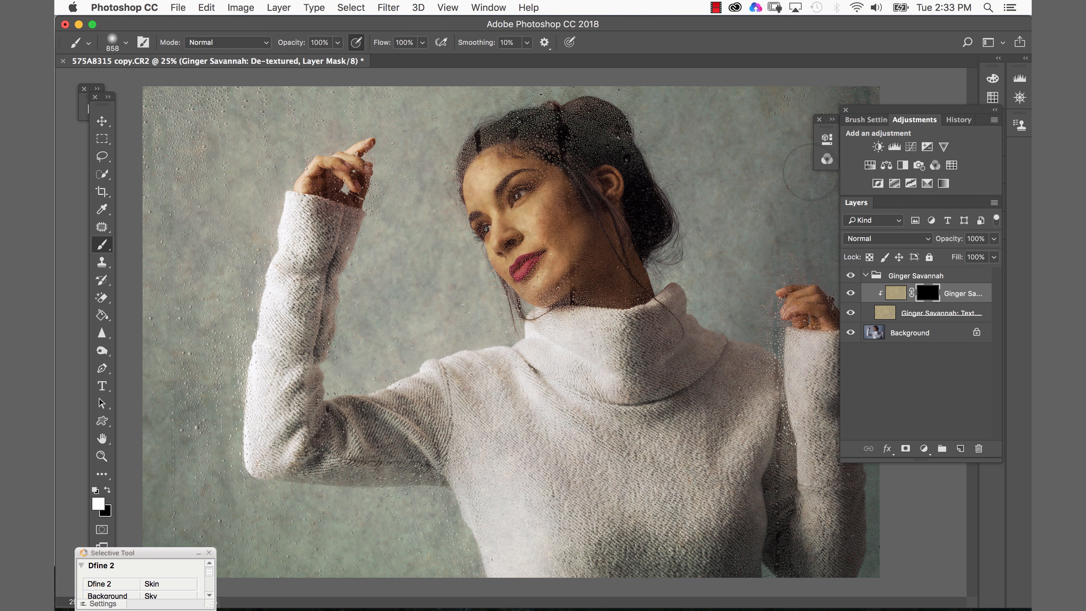
- Try the Soft Light blend mode on the texture layer before returning it to Overlay
{"action": "left_click", "coordinate": [883, 314]}
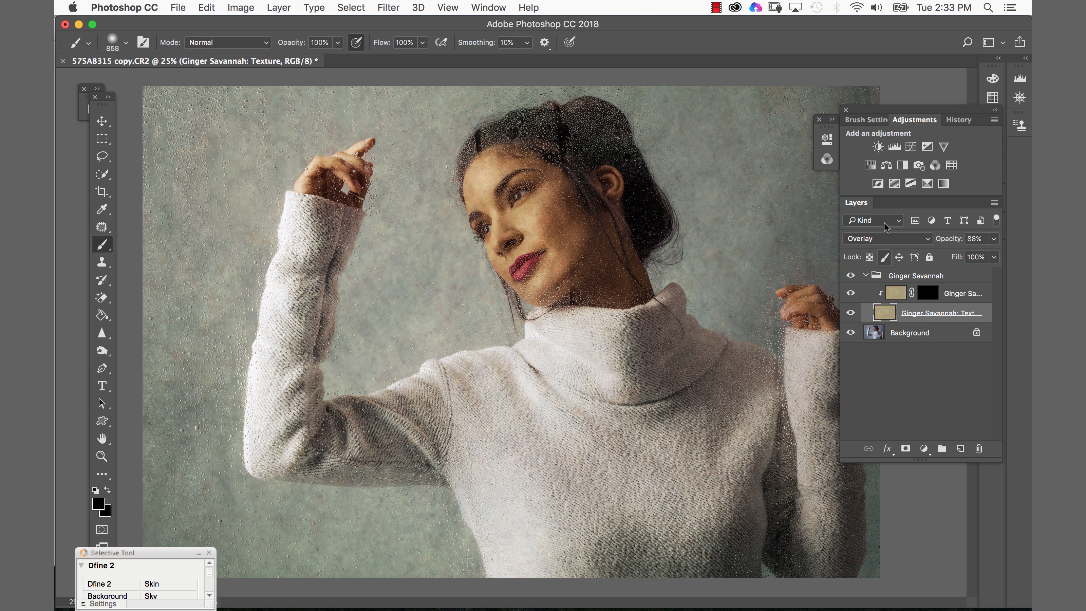
{"action": "left_click", "coordinate": [872, 238]}
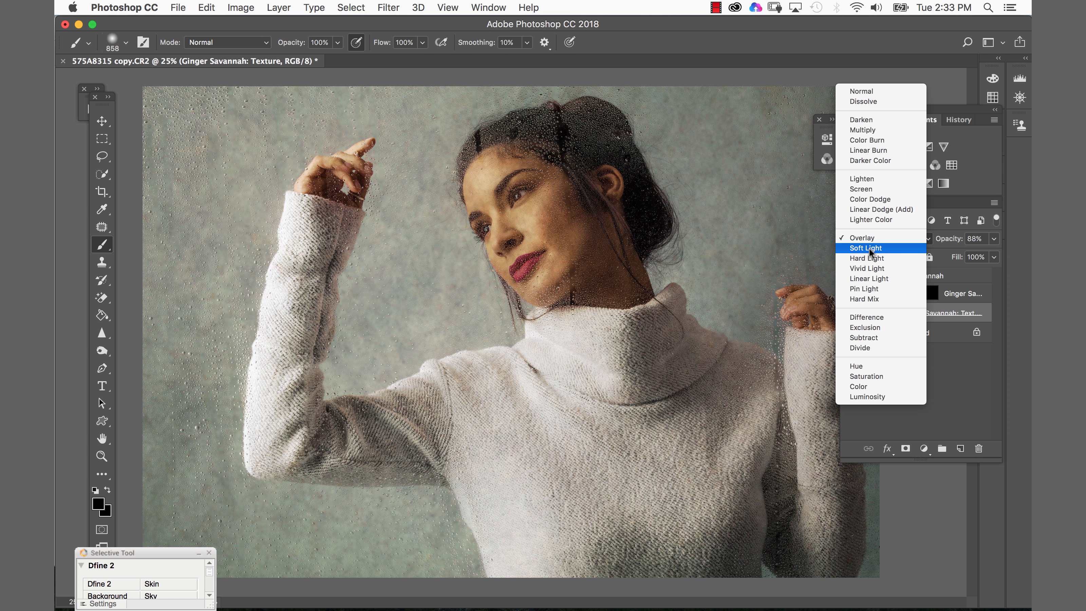
{"action": "left_click", "coordinate": [869, 248]}
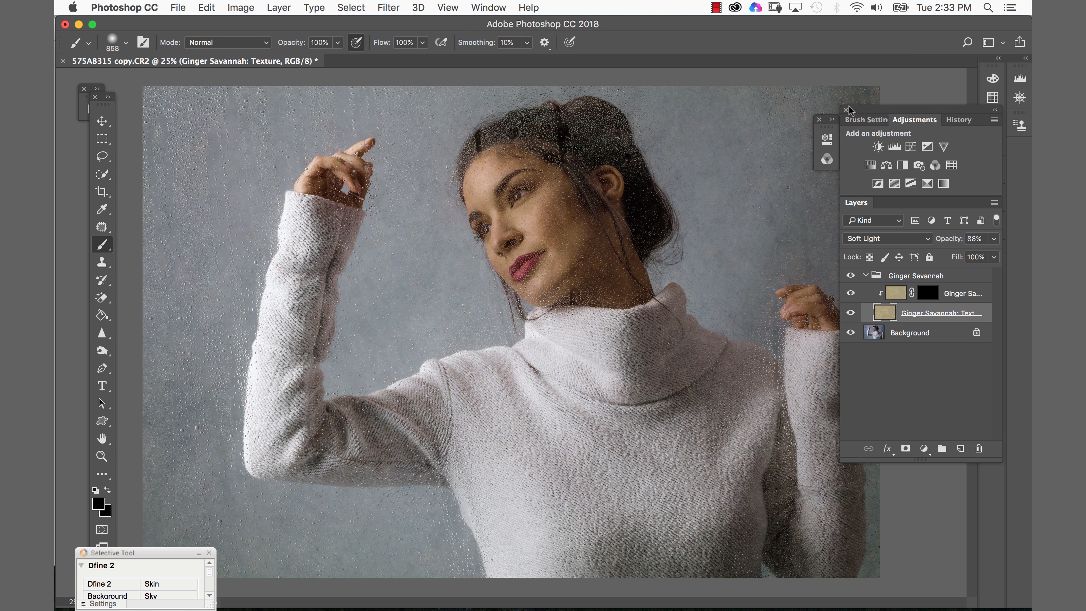
{"action": "left_click", "coordinate": [881, 238]}
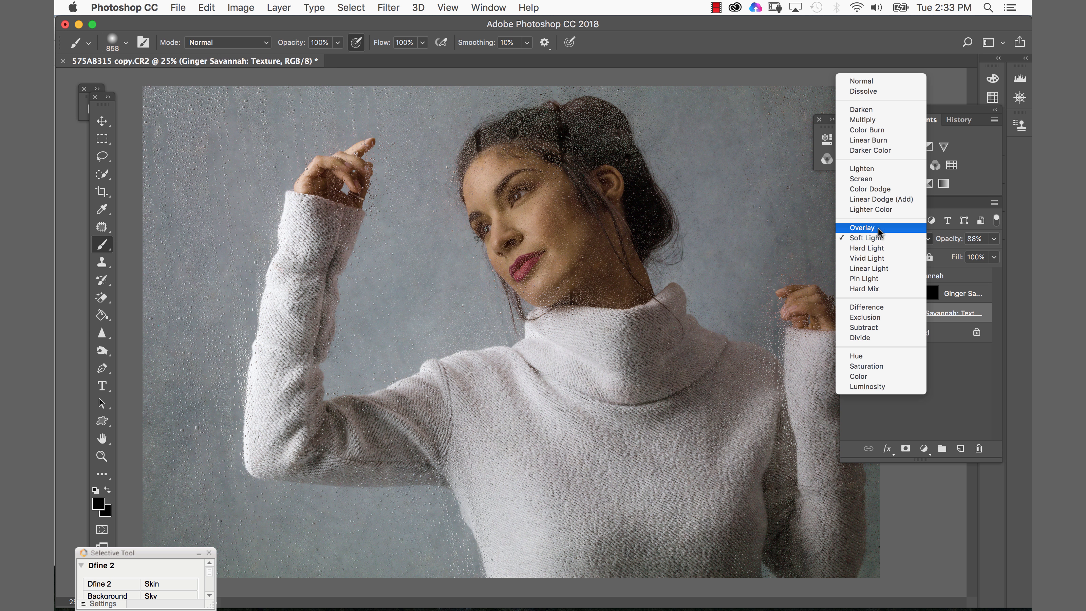
{"action": "left_click", "coordinate": [876, 228]}
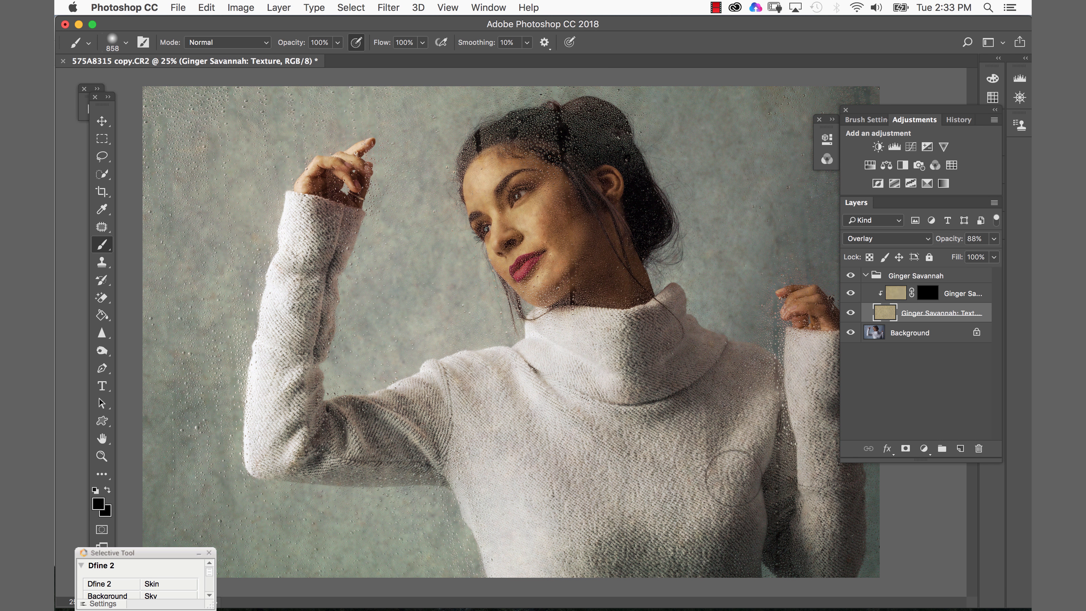
- Select the De-textured layer's mask and paint white over the woman's face and neck
{"action": "left_click", "coordinate": [928, 292]}
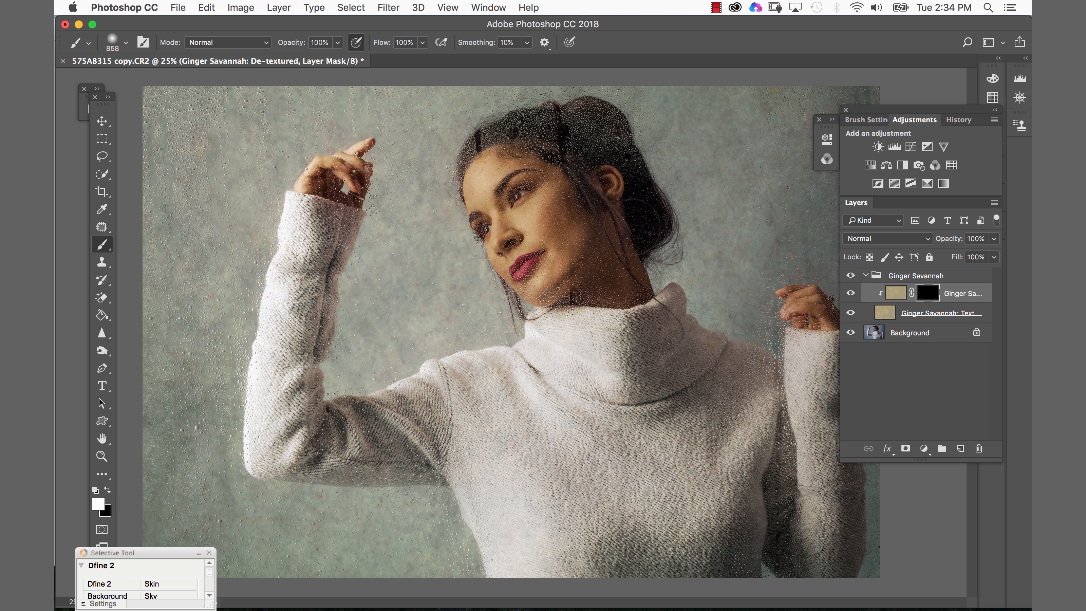
{"action": "left_click_drag", "start_coordinate": [632, 227], "coordinate": [590, 226]}
{"action": "key", "text": "super+space"}
{"action": "left_click", "coordinate": [555, 247], "text": "super"}
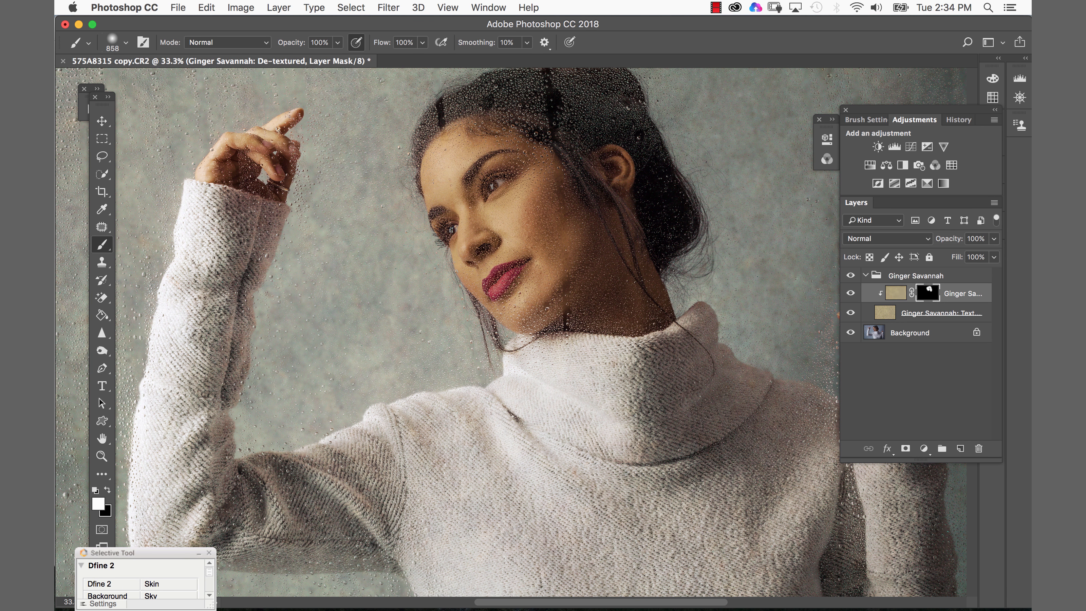
{"action": "left_click_drag", "start_coordinate": [520, 276], "coordinate": [594, 358]}
{"action": "left_click_drag", "start_coordinate": [546, 443], "coordinate": [546, 448]}
{"action": "scroll", "coordinate": [552, 471], "scroll_direction": "down", "scroll_amount": 5}
{"action": "key", "text": "z"}
{"action": "left_click", "coordinate": [556, 330], "text": "alt"}
{"action": "key", "text": "b"}
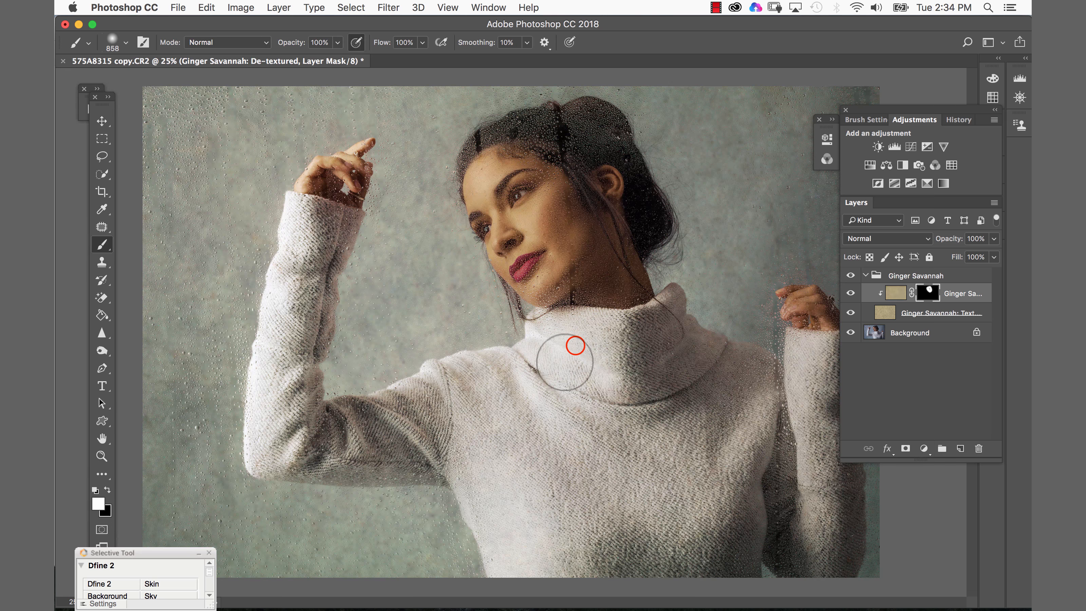
- Paint white on the mask across the sweater and shoulders to remove texture from the body
{"action": "left_click_drag", "start_coordinate": [373, 456], "coordinate": [508, 443]}
{"action": "left_click_drag", "start_coordinate": [534, 438], "coordinate": [592, 428]}
{"action": "mouse_move", "coordinate": [587, 423]}
{"action": "left_mouse_down"}
{"action": "mouse_move", "coordinate": [499, 442]}
{"action": "mouse_move", "coordinate": [557, 548]}
{"action": "mouse_move", "coordinate": [637, 533]}
{"action": "mouse_move", "coordinate": [672, 481]}
{"action": "mouse_move", "coordinate": [614, 323]}
{"action": "mouse_move", "coordinate": [573, 270]}
{"action": "mouse_move", "coordinate": [677, 420]}
{"action": "mouse_move", "coordinate": [717, 528]}
{"action": "mouse_move", "coordinate": [741, 438]}
{"action": "mouse_move", "coordinate": [763, 529]}
{"action": "mouse_move", "coordinate": [751, 506]}
{"action": "mouse_move", "coordinate": [823, 511]}
{"action": "mouse_move", "coordinate": [808, 346]}
{"action": "mouse_move", "coordinate": [826, 358]}
{"action": "mouse_move", "coordinate": [765, 349]}
{"action": "mouse_move", "coordinate": [799, 334]}
{"action": "mouse_move", "coordinate": [804, 310]}
{"action": "mouse_move", "coordinate": [832, 528]}
{"action": "mouse_move", "coordinate": [799, 317]}
{"action": "mouse_move", "coordinate": [827, 331]}
{"action": "left_mouse_up"}
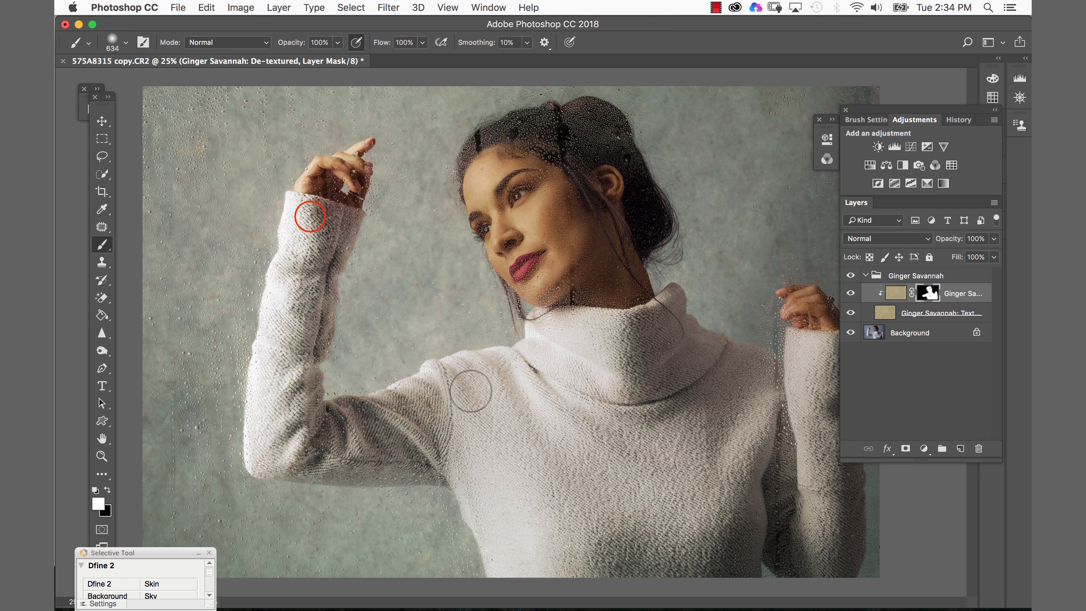
- Paint white on the mask over the raised arm and hand with a smaller brush
{"action": "mouse_move", "coordinate": [309, 217]}
{"action": "left_mouse_down"}
{"action": "mouse_move", "coordinate": [297, 258]}
{"action": "mouse_move", "coordinate": [331, 167]}
{"action": "mouse_move", "coordinate": [338, 174]}
{"action": "mouse_move", "coordinate": [312, 176]}
{"action": "mouse_move", "coordinate": [354, 154]}
{"action": "mouse_move", "coordinate": [326, 154]}
{"action": "left_mouse_up"}
{"action": "left_click", "coordinate": [339, 176]}
{"action": "left_click_drag", "start_coordinate": [349, 154], "coordinate": [364, 146]}
{"action": "left_click_drag", "start_coordinate": [357, 162], "coordinate": [364, 161], "text": "ctrl+alt"}
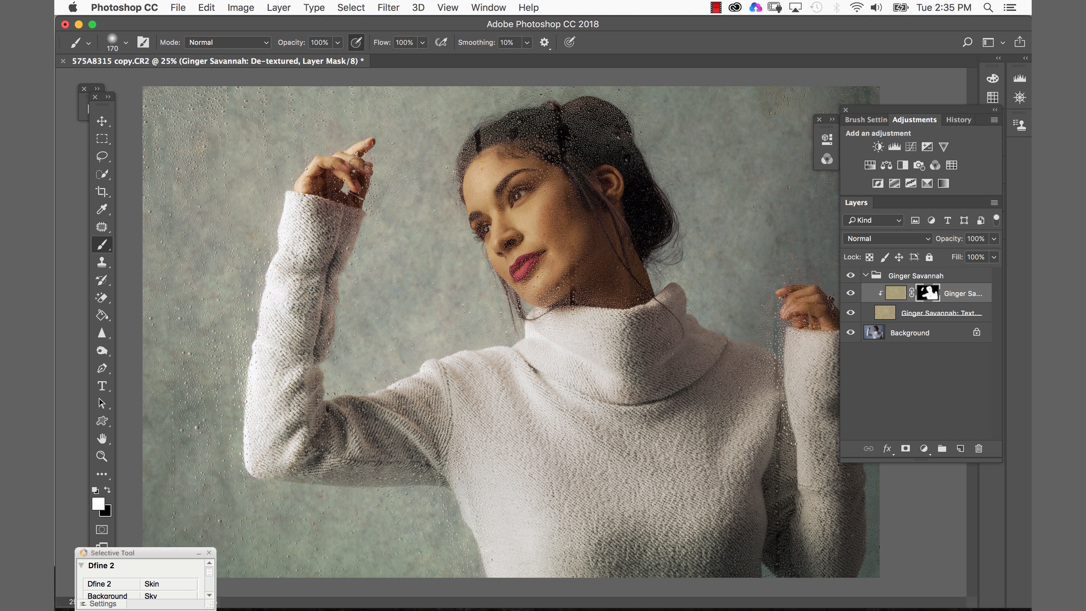
{"action": "left_click_drag", "start_coordinate": [316, 238], "coordinate": [352, 239], "text": "ctrl+alt"}
{"action": "left_click_drag", "start_coordinate": [338, 230], "coordinate": [334, 228], "text": "ctrl+alt"}
- Display the mask alone, paint white over the remaining gaps in the chest area, and return to normal view
{"action": "left_click", "coordinate": [929, 294], "text": "alt"}
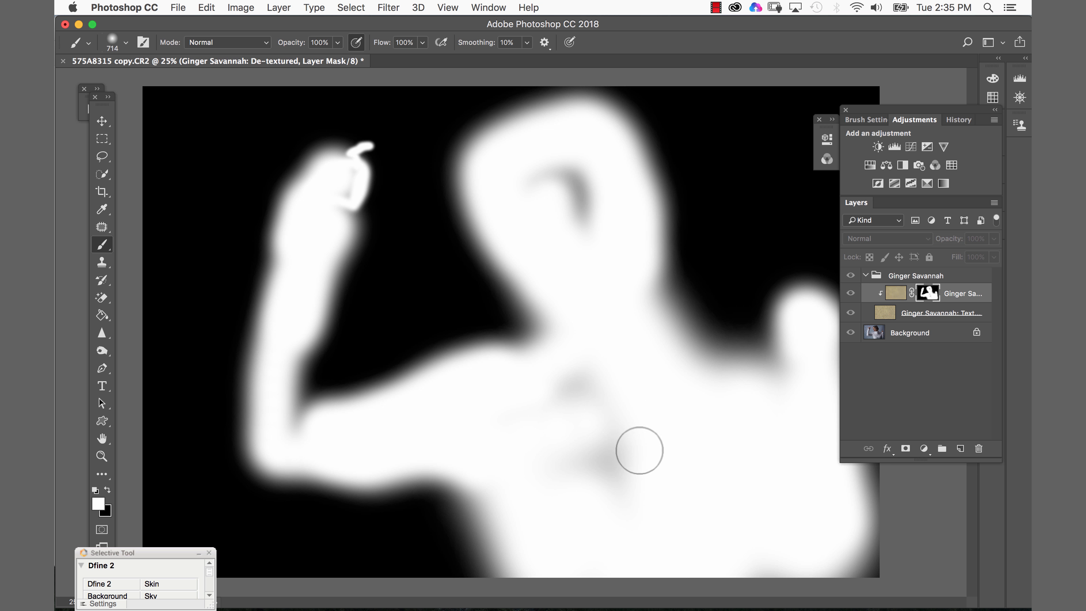
{"action": "left_click", "coordinate": [635, 430]}
{"action": "mouse_move", "coordinate": [618, 437]}
{"action": "left_mouse_down"}
{"action": "mouse_move", "coordinate": [606, 410]}
{"action": "mouse_move", "coordinate": [573, 395]}
{"action": "mouse_move", "coordinate": [540, 428]}
{"action": "mouse_move", "coordinate": [662, 483]}
{"action": "left_mouse_up"}
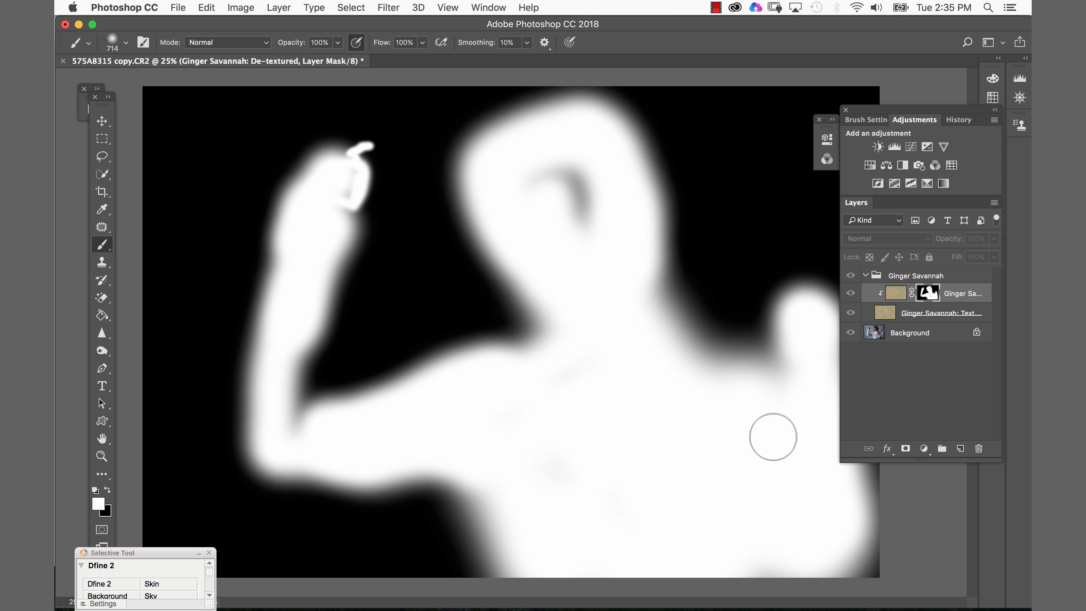
{"action": "mouse_move", "coordinate": [574, 230]}
{"action": "left_mouse_down"}
{"action": "mouse_move", "coordinate": [536, 181]}
{"action": "mouse_move", "coordinate": [547, 154]}
{"action": "mouse_move", "coordinate": [596, 204]}
{"action": "mouse_move", "coordinate": [579, 142]}
{"action": "mouse_move", "coordinate": [538, 151]}
{"action": "mouse_move", "coordinate": [546, 199]}
{"action": "mouse_move", "coordinate": [598, 245]}
{"action": "mouse_move", "coordinate": [606, 353]}
{"action": "mouse_move", "coordinate": [447, 420]}
{"action": "left_mouse_up"}
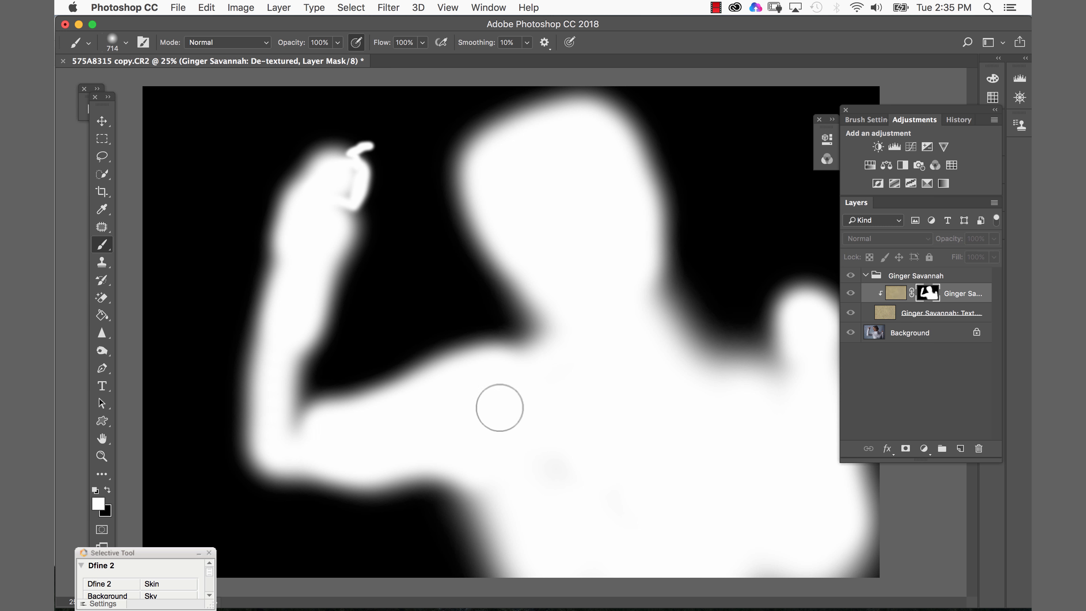
{"action": "left_click", "coordinate": [928, 293], "text": "alt"}
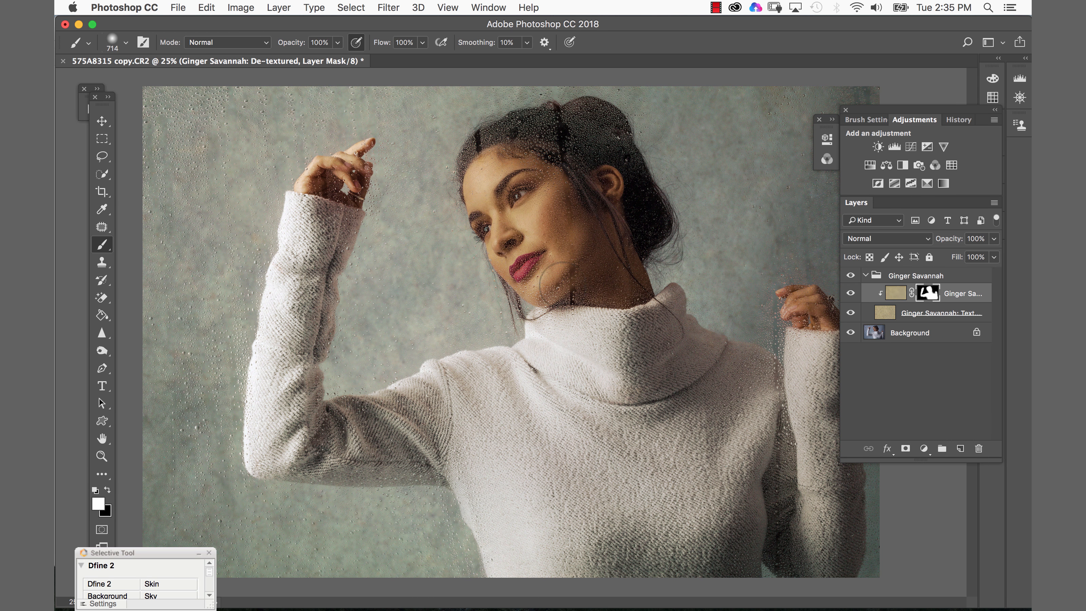
- Set the Ginger Savannah group's opacity to 70%
{"action": "left_click", "coordinate": [913, 276]}
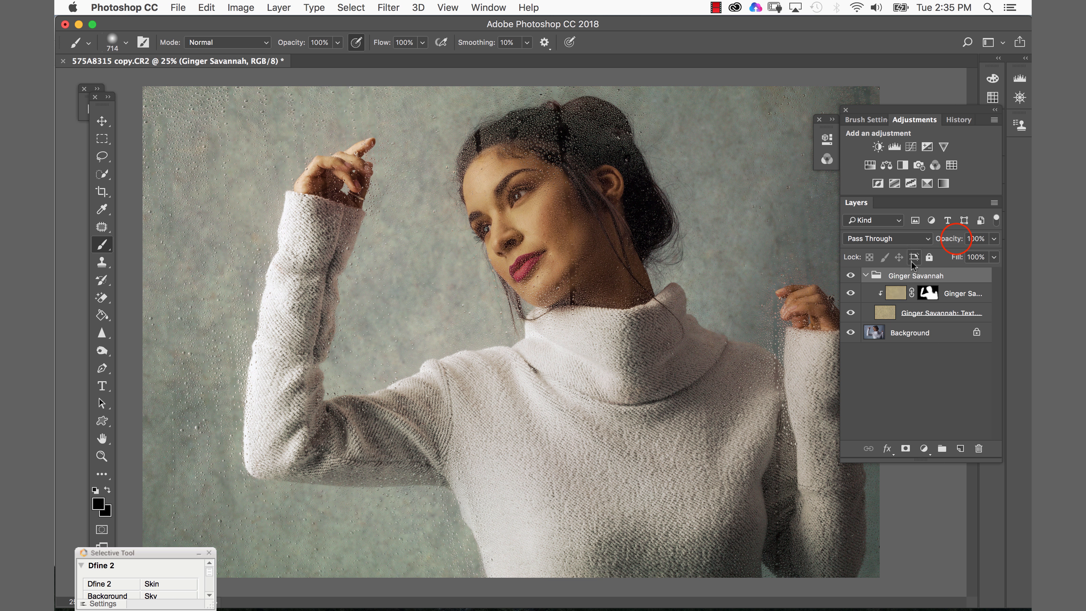
{"action": "left_click_drag", "start_coordinate": [957, 242], "coordinate": [920, 247]}
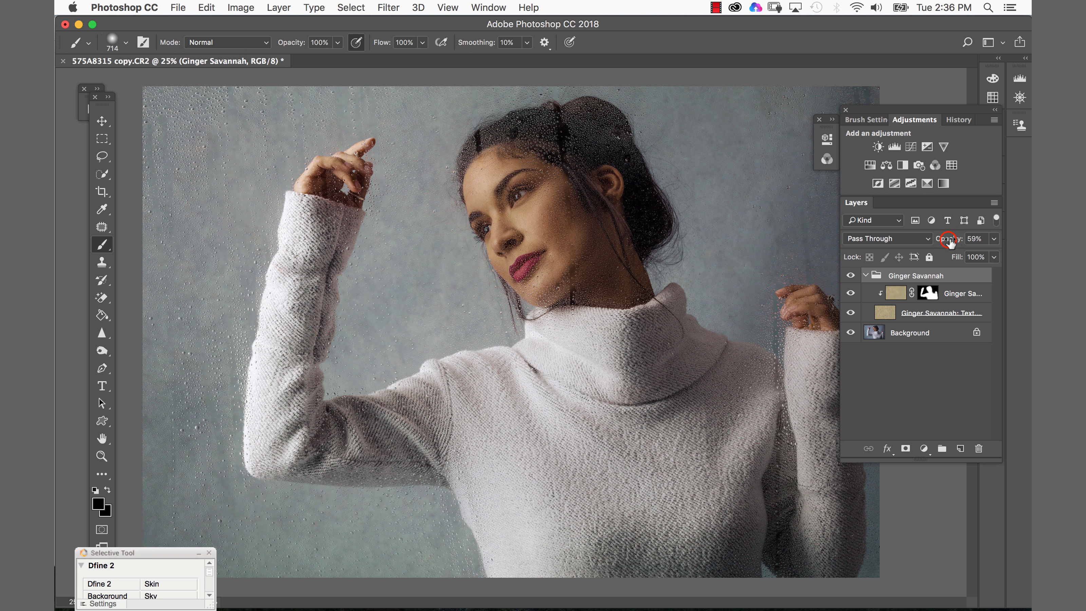
{"action": "left_click_drag", "start_coordinate": [947, 242], "coordinate": [956, 242]}
{"action": "mouse_move", "coordinate": [944, 239]}
{"action": "left_mouse_down"}
{"action": "mouse_move", "coordinate": [937, 242]}
{"action": "mouse_move", "coordinate": [952, 240]}
{"action": "left_mouse_up"}
- Toggle the Ginger Savannah group off and on to compare the result
{"action": "left_click", "coordinate": [851, 276]}
{"action": "left_click", "coordinate": [851, 276]}
- Switch to Chrome to view the Dirty Pictures product page, then return to Photoshop
{"action": "mouse_move", "coordinate": [492, 597]}
{"action": "left_click", "coordinate": [372, 596]}
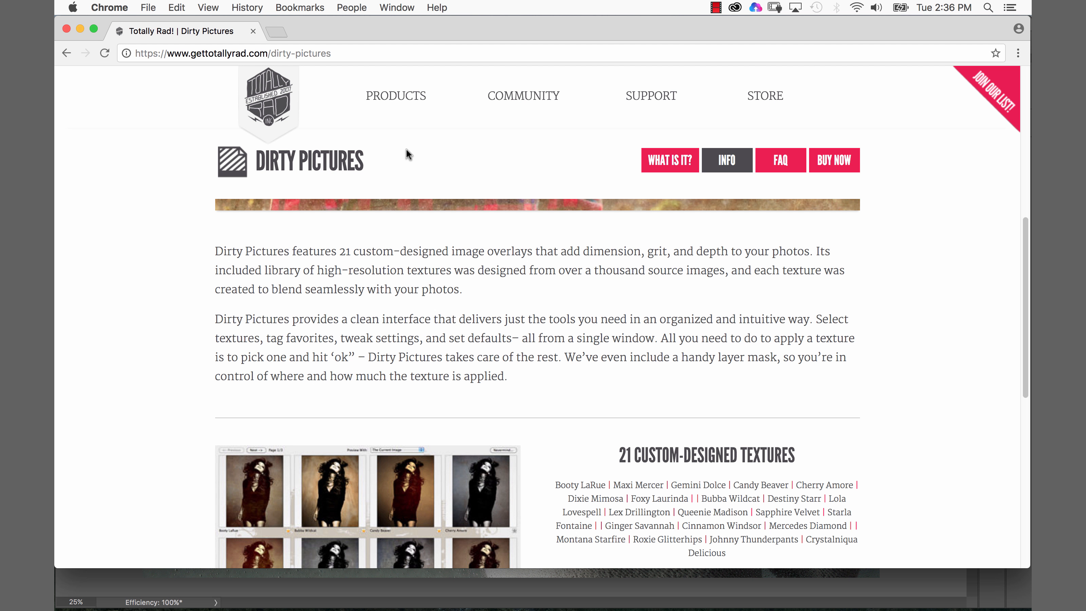
{"action": "left_click", "coordinate": [81, 29]}
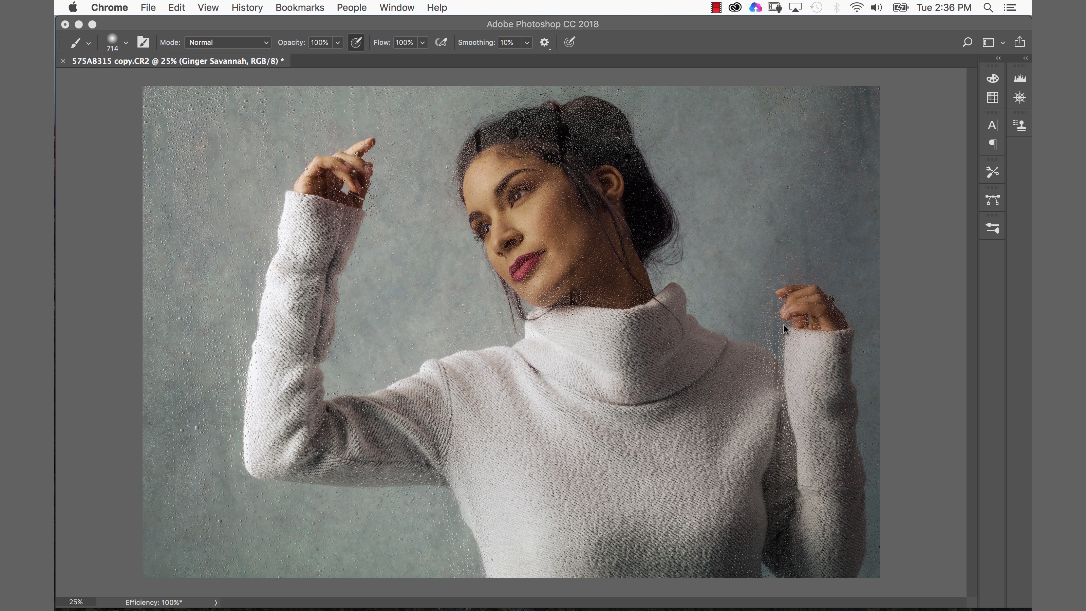
- Select the Ginger Savannah texture layer in the group
{"action": "left_click", "coordinate": [733, 368]}
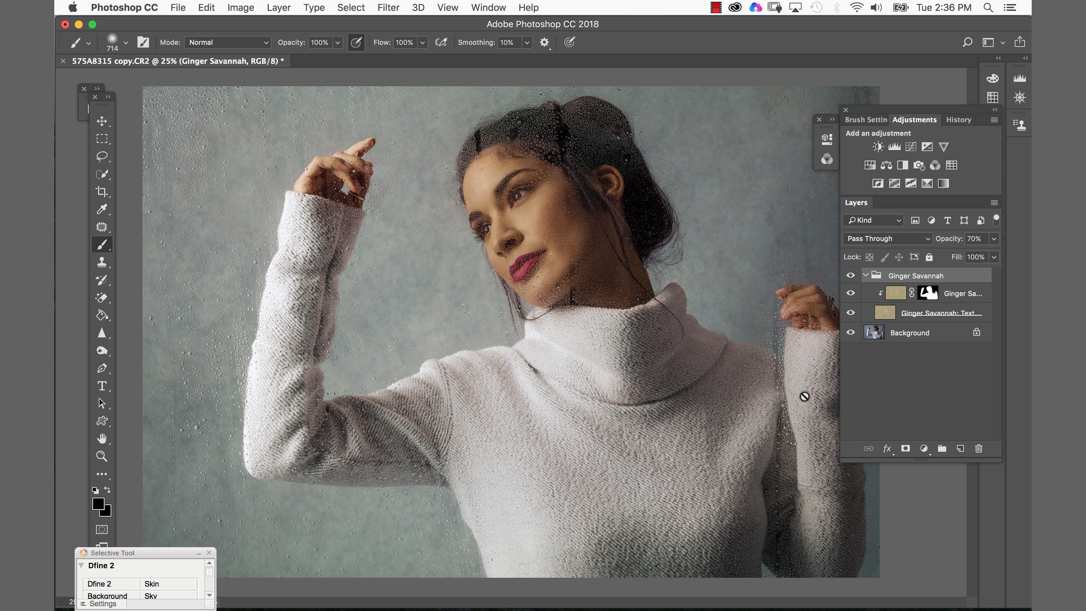
{"action": "left_click", "coordinate": [888, 301]}
{"action": "left_click", "coordinate": [885, 312]}
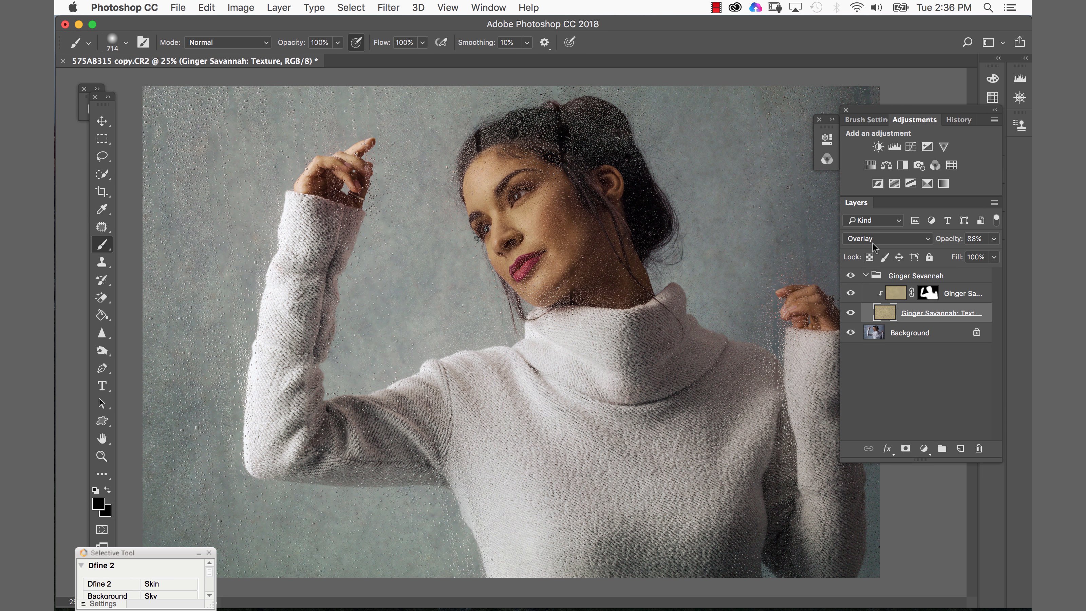